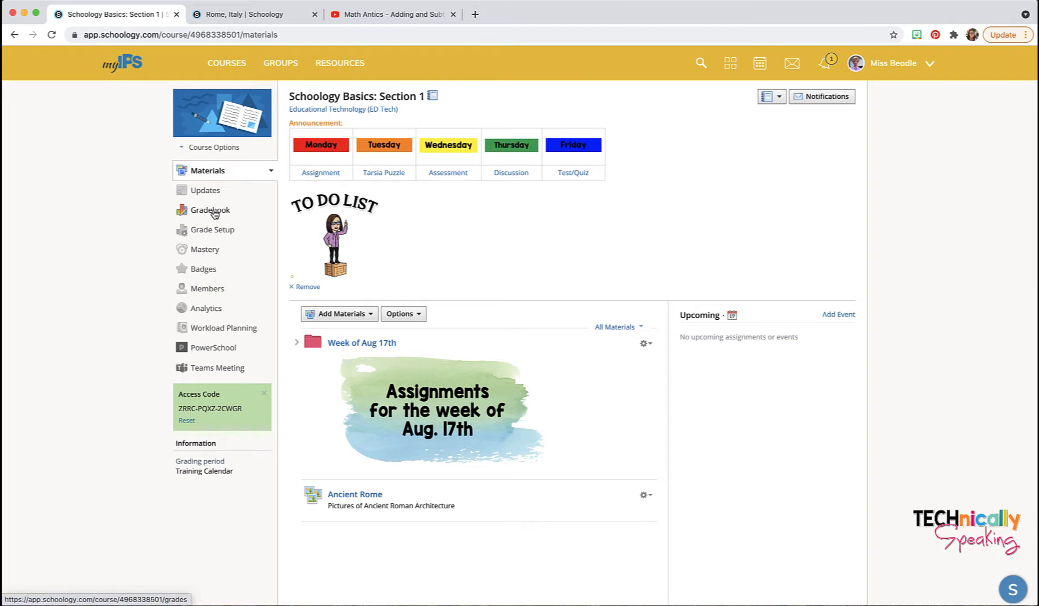
Create an assignment named "Assignments" in the course gradebook with a due date of 5/20/21
{"action": "left_click", "coordinate": [213, 212]}
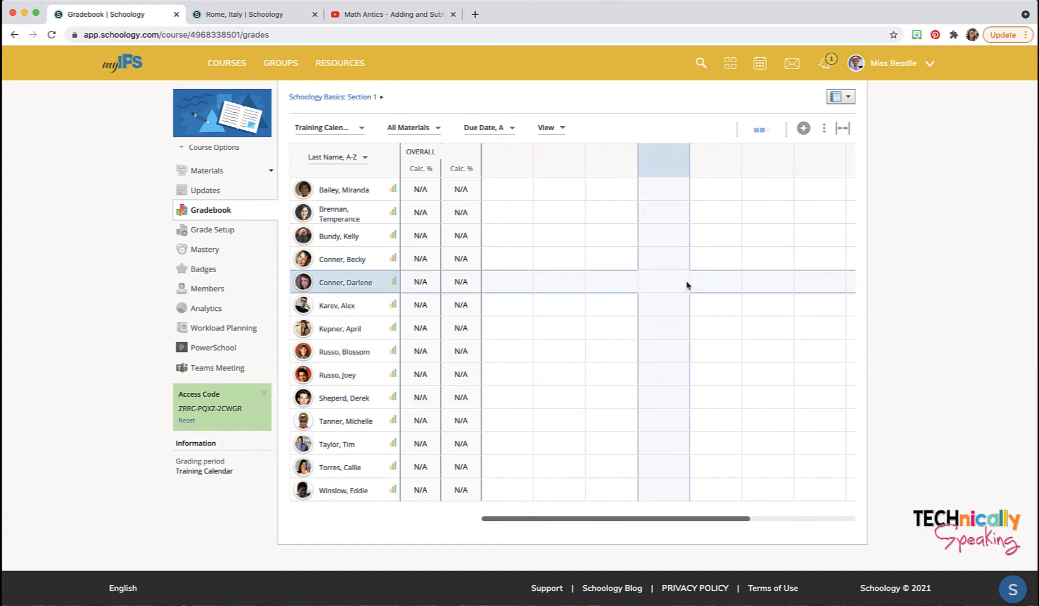
{"action": "left_click", "coordinate": [803, 130]}
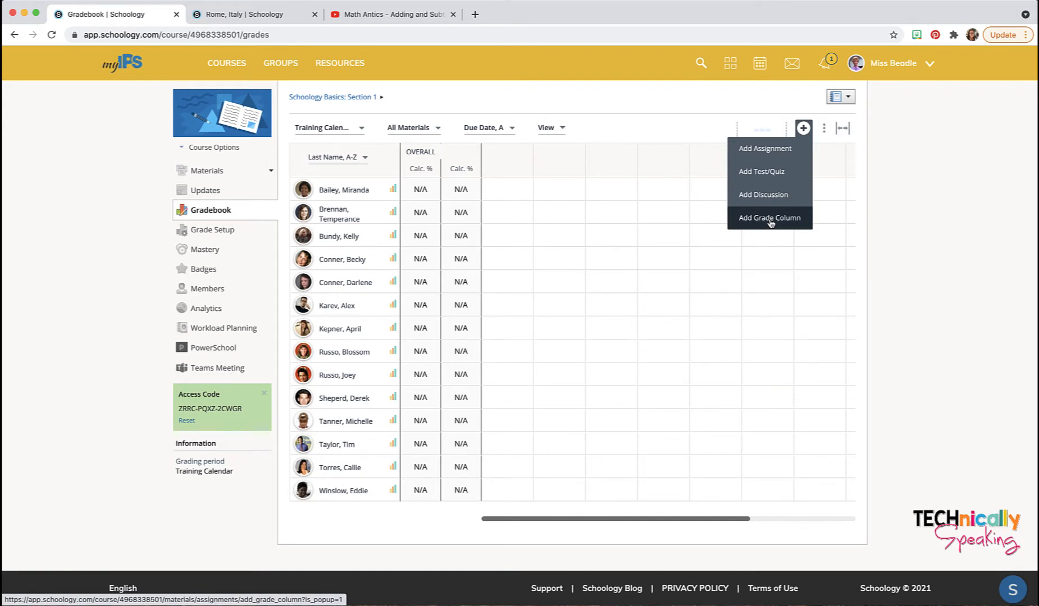
{"action": "left_click", "coordinate": [764, 149]}
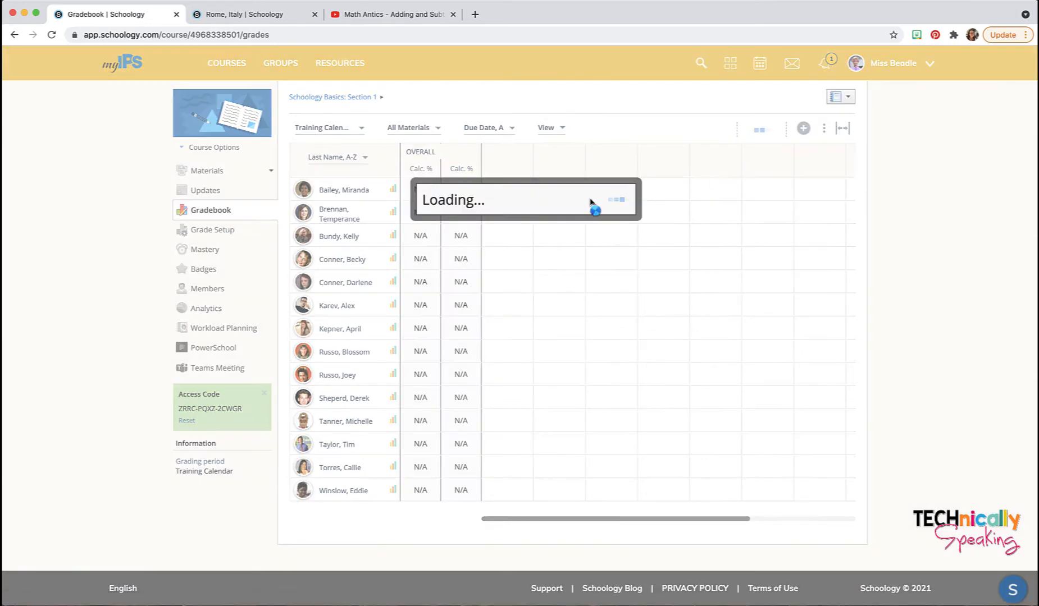
{"action": "left_click", "coordinate": [422, 130]}
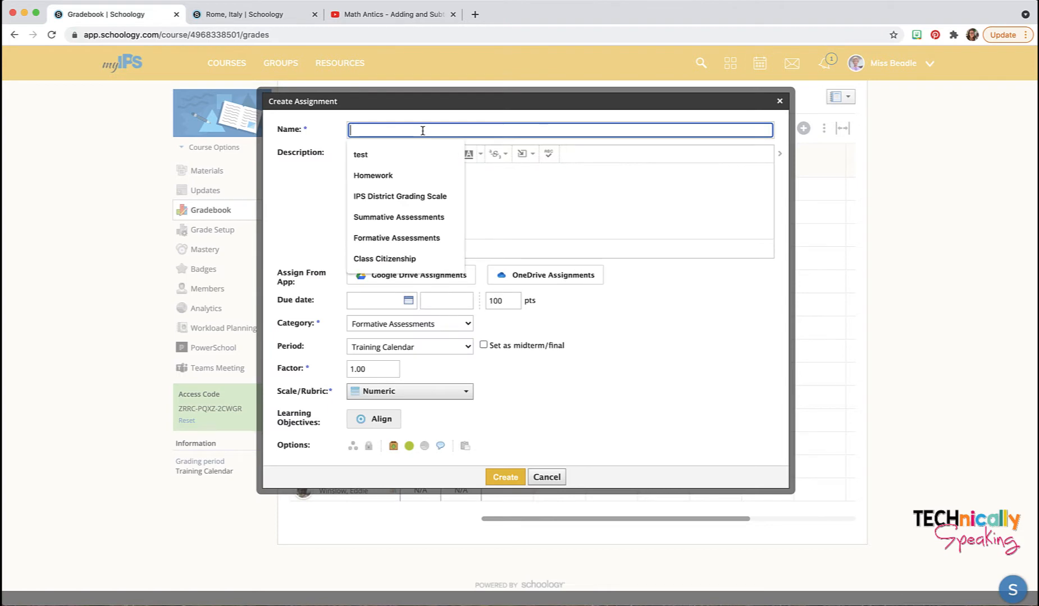
{"action": "type", "text": "Assignme"}
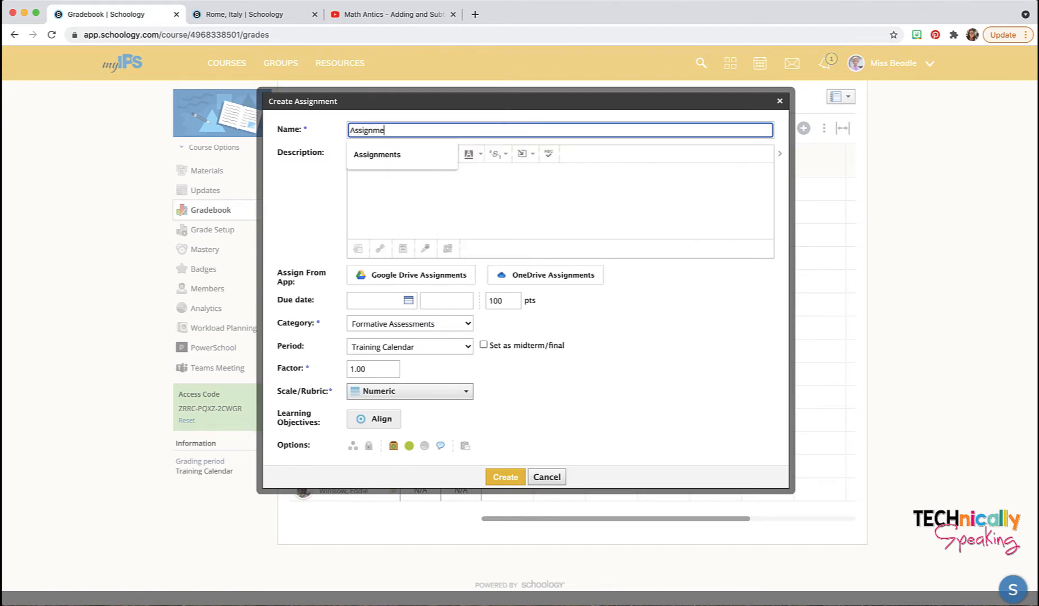
{"action": "type", "text": "nts"}
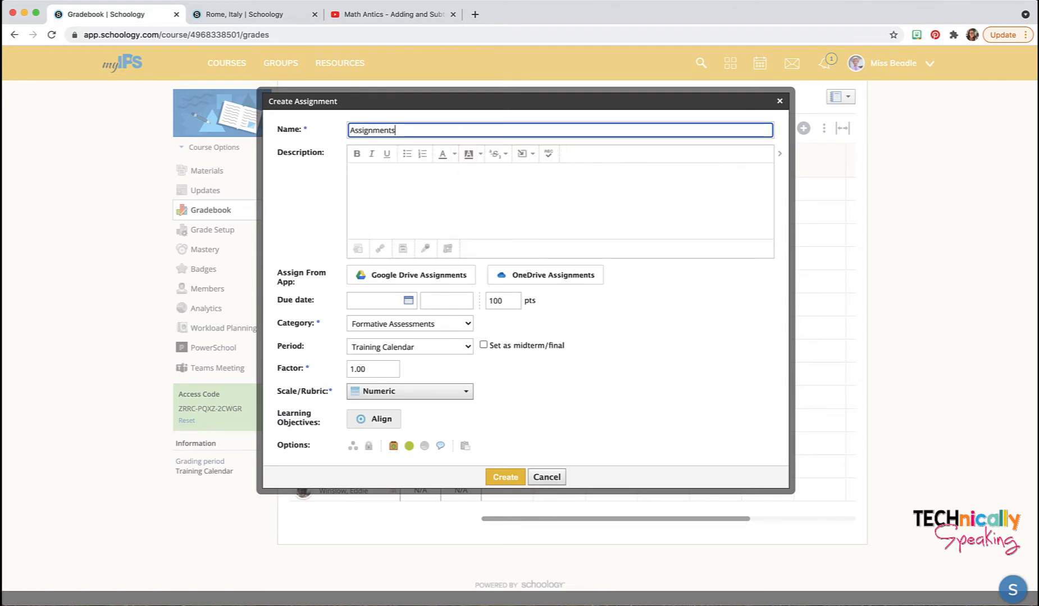
{"action": "left_click", "coordinate": [456, 181]}
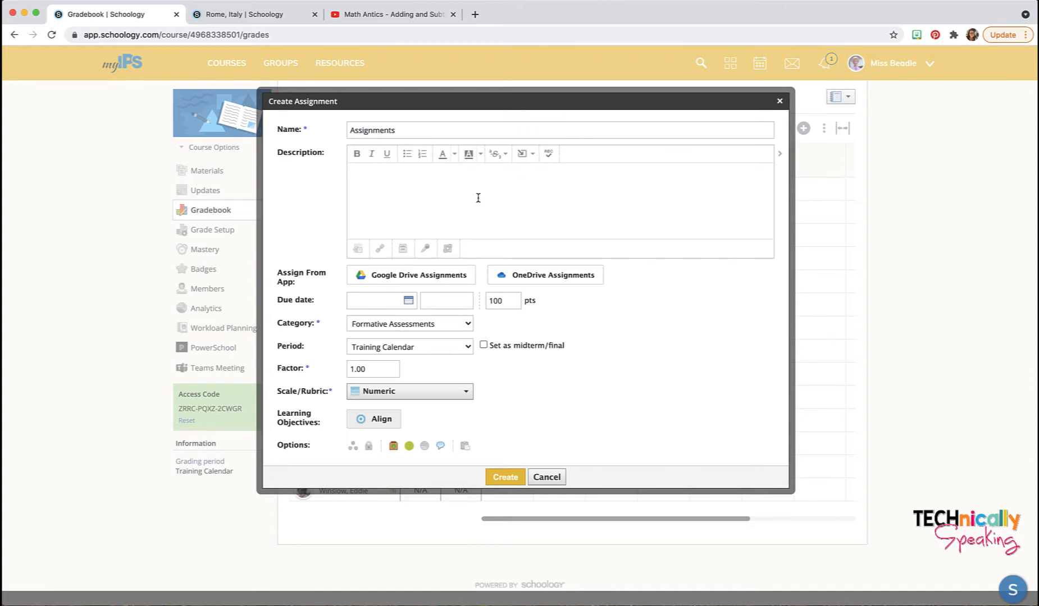
{"action": "left_click", "coordinate": [408, 302]}
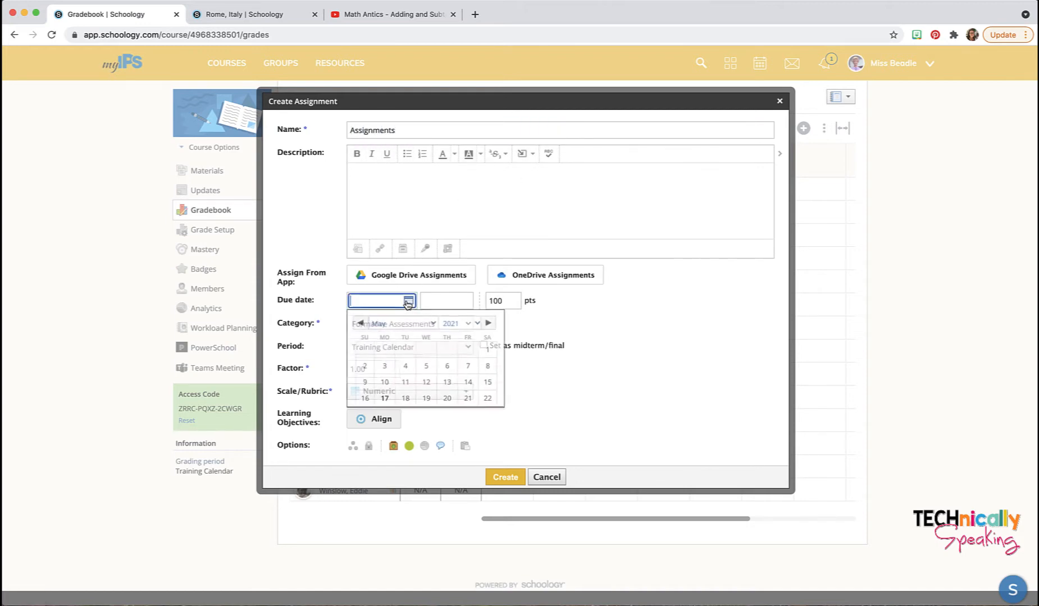
{"action": "left_click", "coordinate": [448, 399]}
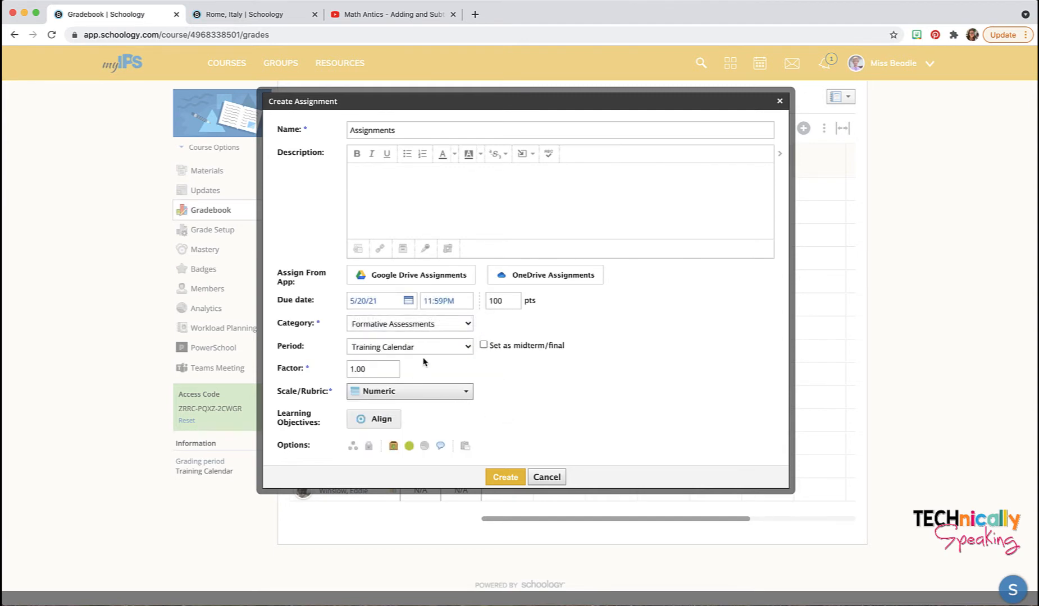
{"action": "left_click", "coordinate": [503, 478]}
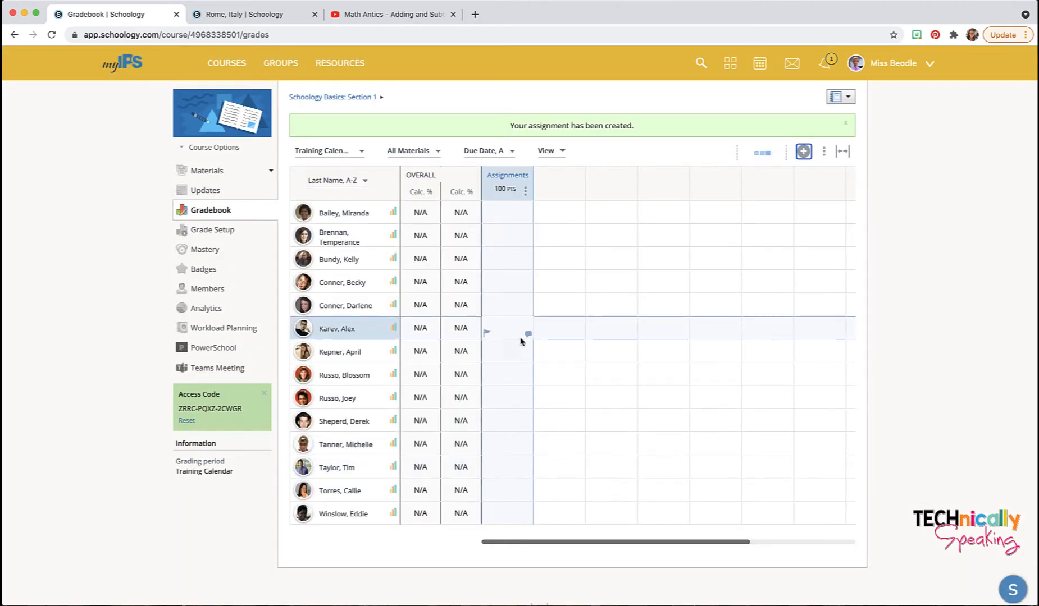
Enter grades in the Assignments column, giving the first student 98 and the second student 9
{"action": "left_click", "coordinate": [504, 212]}
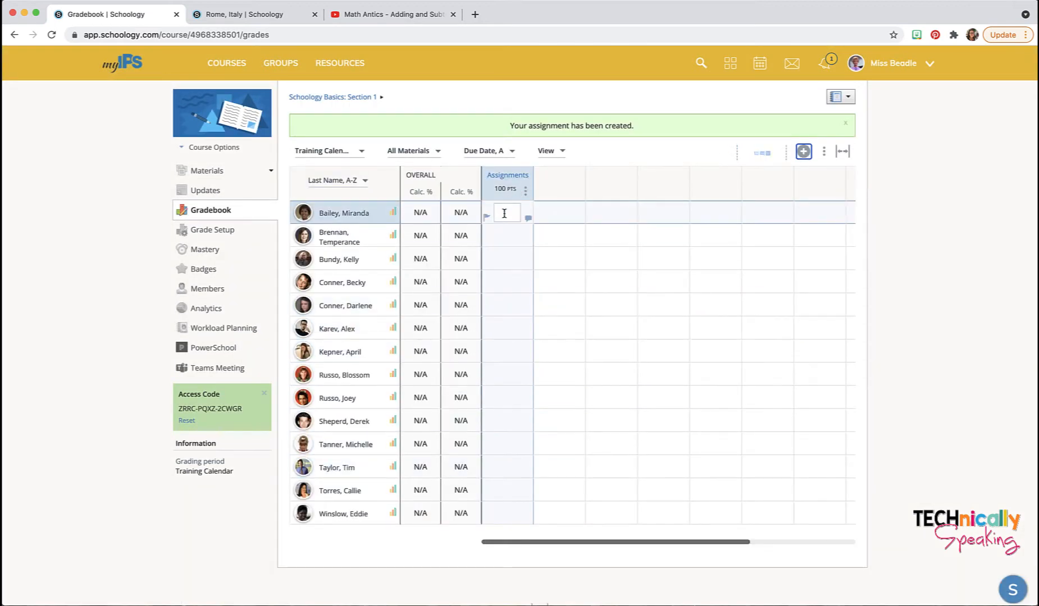
{"action": "type", "text": "98"}
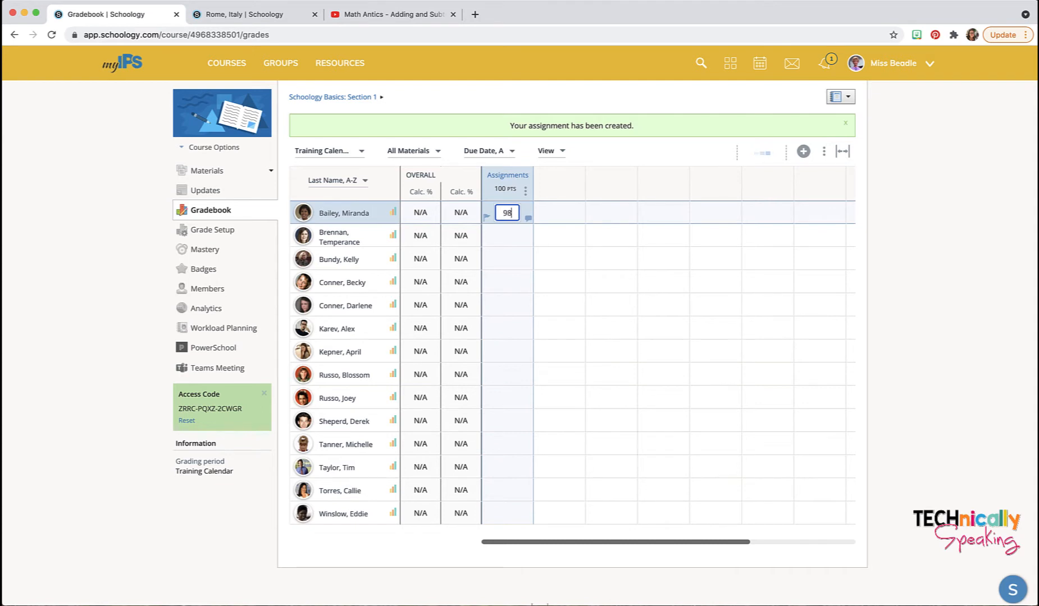
{"action": "key", "text": "Return"}
{"action": "type", "text": "9"}
{"action": "key", "text": "Return"}
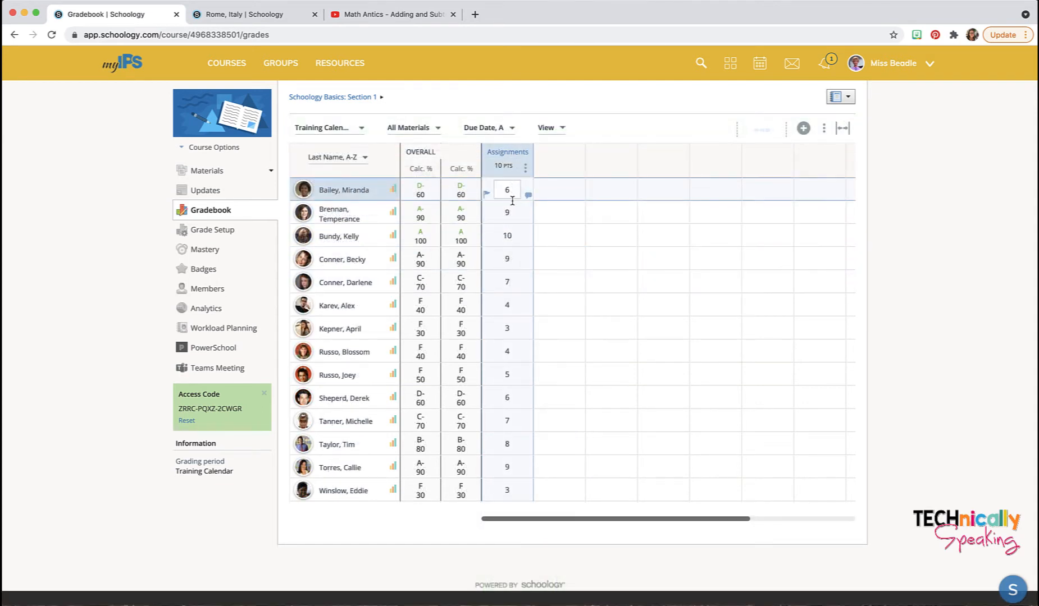
{"action": "left_click", "coordinate": [507, 236]}
{"action": "left_click", "coordinate": [512, 282]}
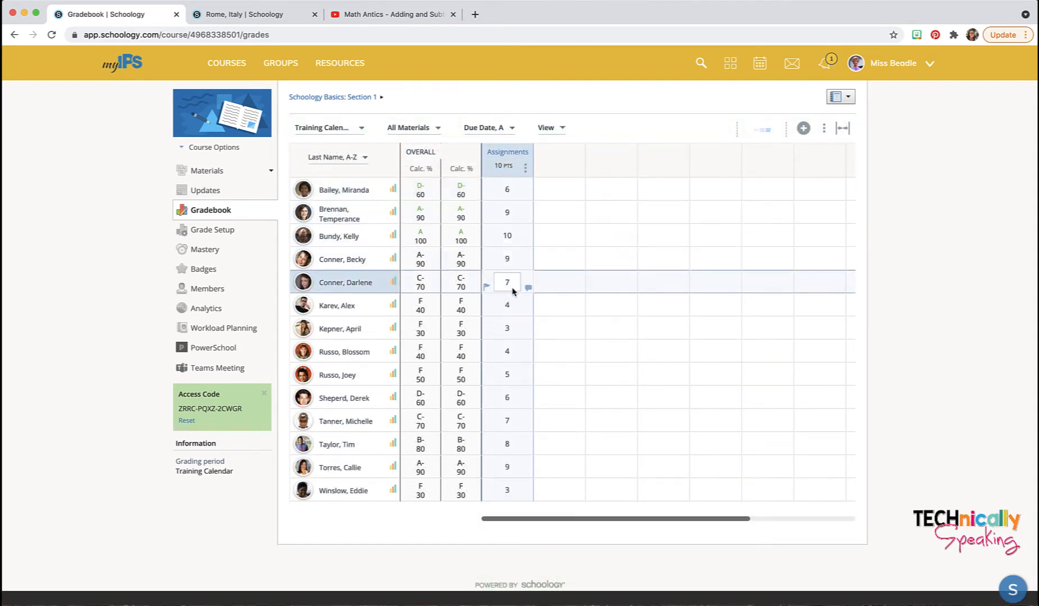
{"action": "left_click", "coordinate": [505, 299]}
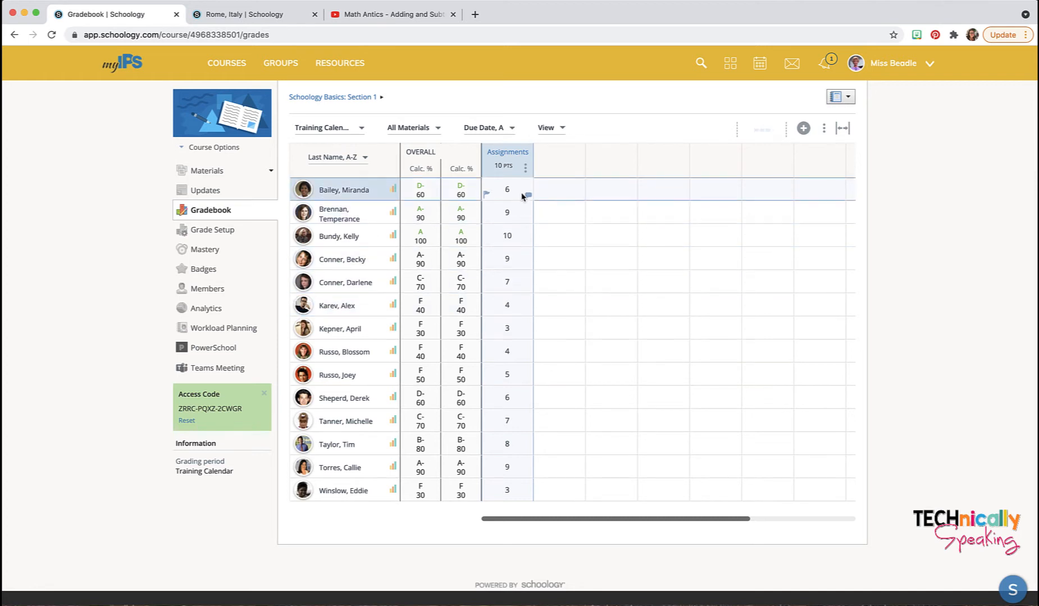
Mark grade exceptions in the Assignments column: first student Excused, second student Incomplete, and fourth student Missing
{"action": "left_click", "coordinate": [487, 195]}
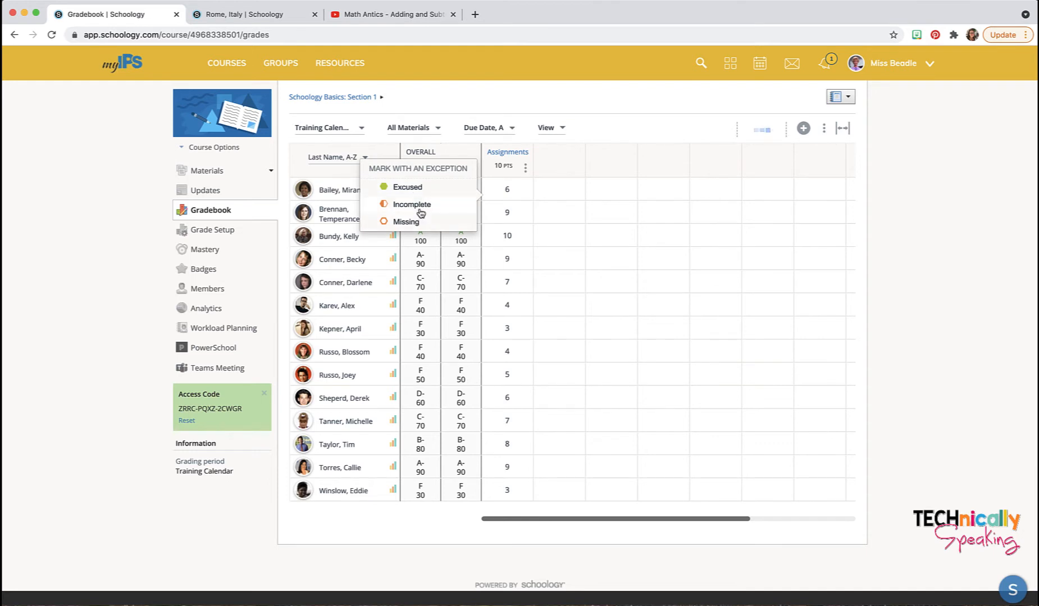
{"action": "left_click", "coordinate": [416, 189]}
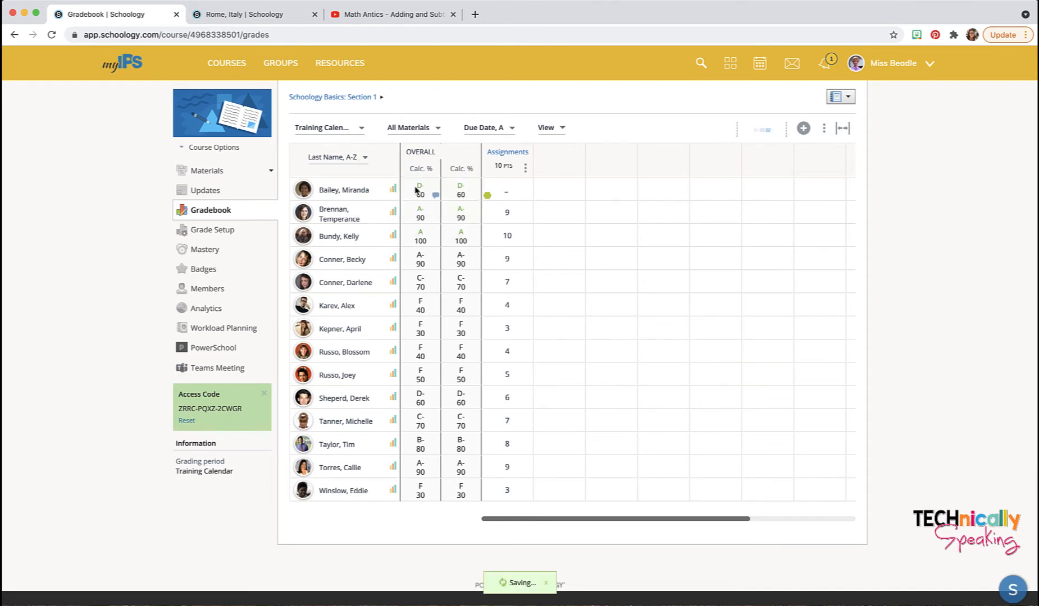
{"action": "left_click", "coordinate": [486, 218]}
{"action": "left_click", "coordinate": [424, 228]}
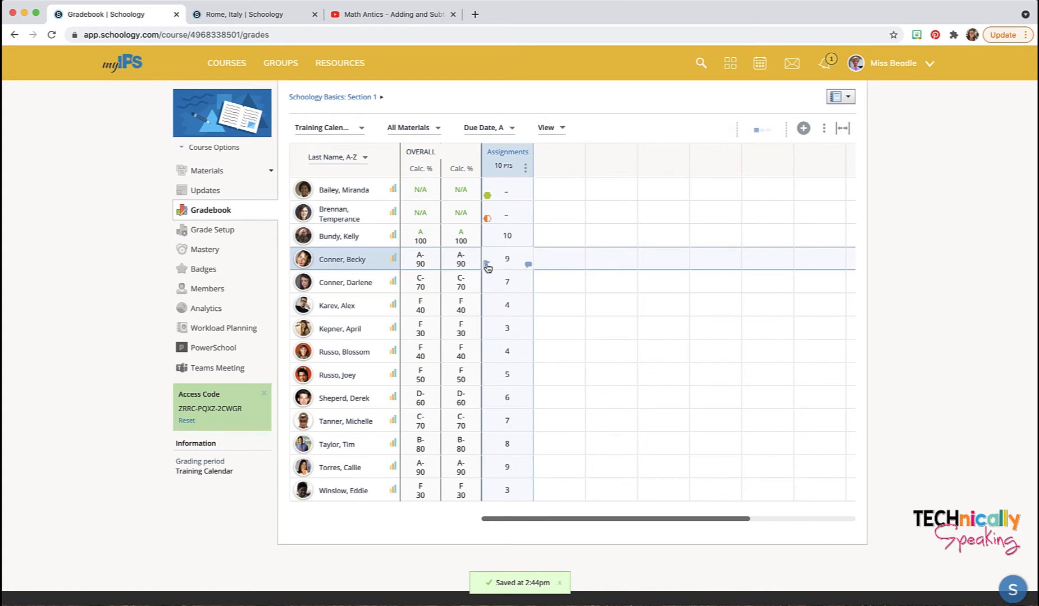
{"action": "left_click", "coordinate": [486, 264]}
{"action": "left_click", "coordinate": [416, 291]}
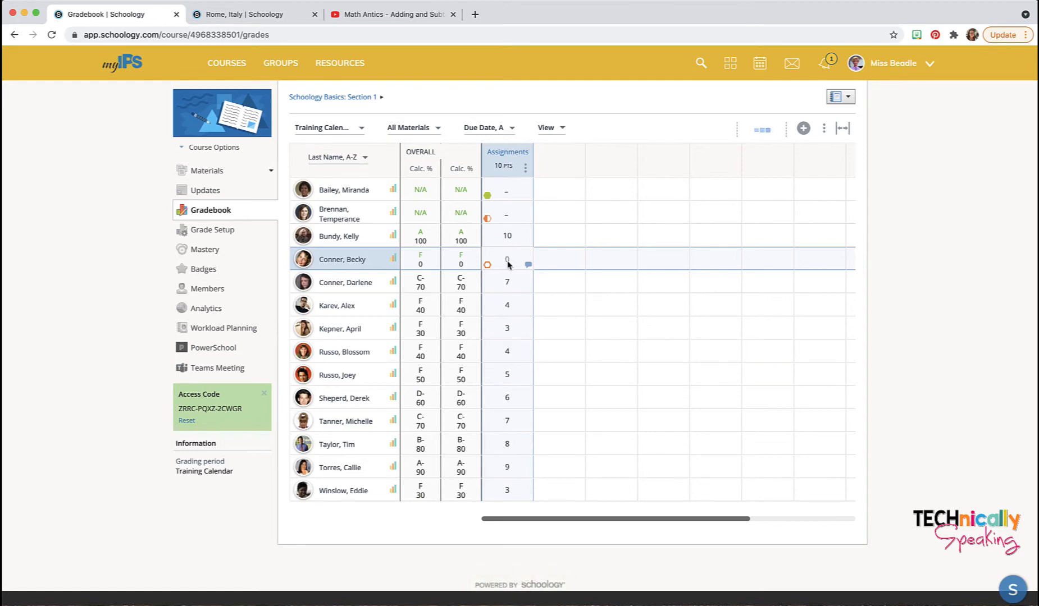
Remove the Missing exception from the fourth student's assignment and enter a grade of 6
{"action": "left_click", "coordinate": [488, 265]}
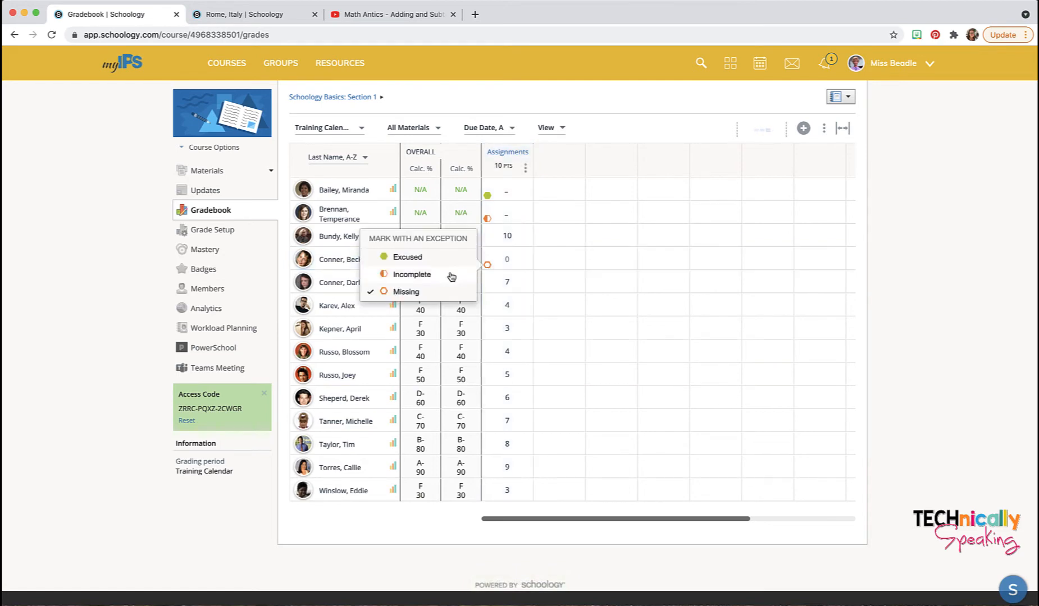
{"action": "left_click", "coordinate": [417, 292]}
{"action": "left_click", "coordinate": [509, 259]}
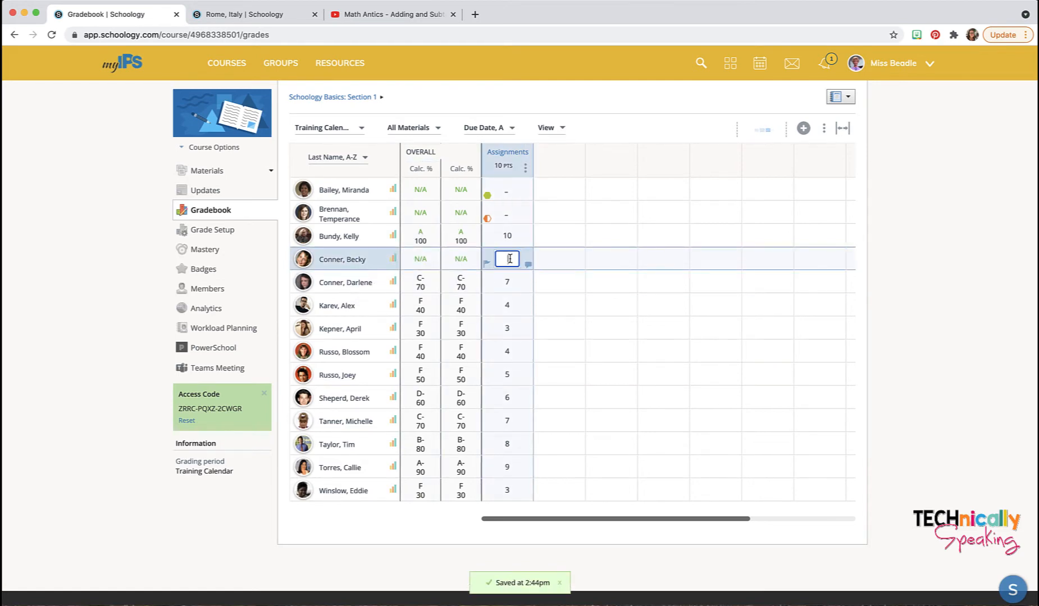
{"action": "type", "text": "6"}
{"action": "key", "text": "Return"}
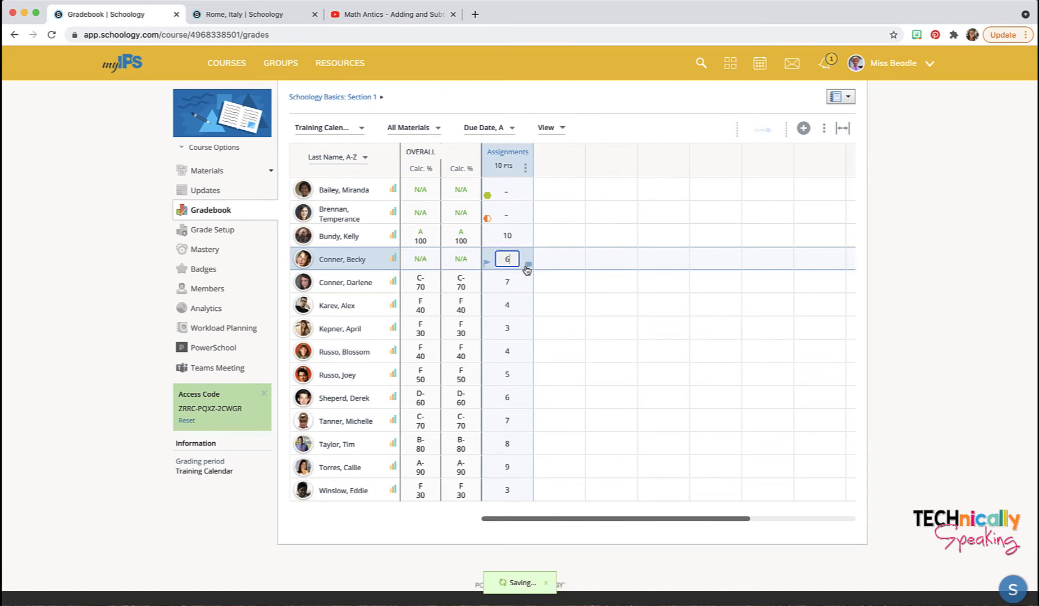
Add the grade comment "-1 pt for being late" to the fourth student's score and display it to the student
{"action": "left_click", "coordinate": [529, 265]}
{"action": "left_click", "coordinate": [517, 305]}
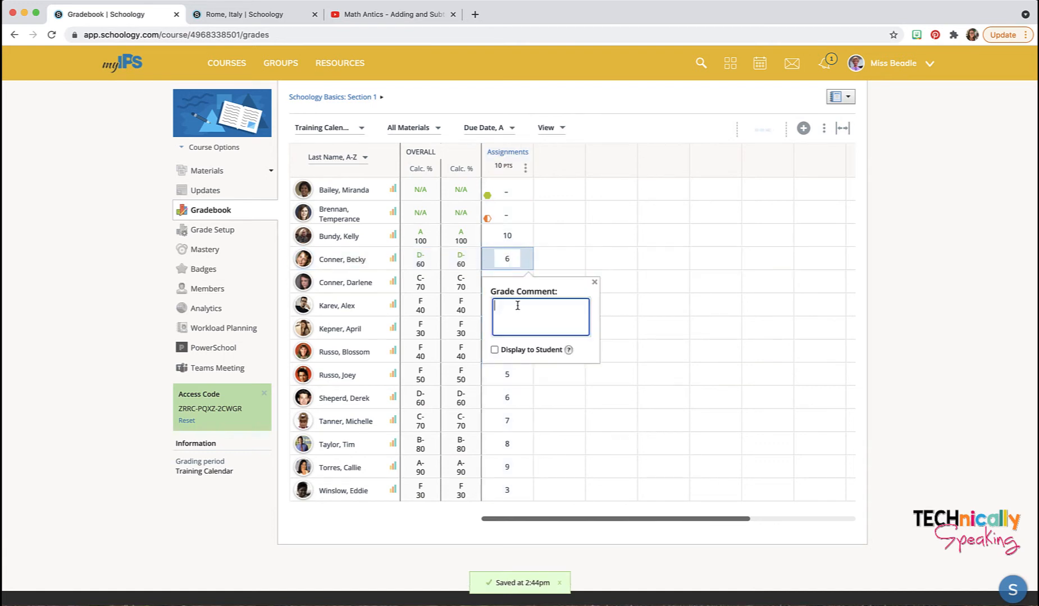
{"action": "type", "text": "-1 pt"}
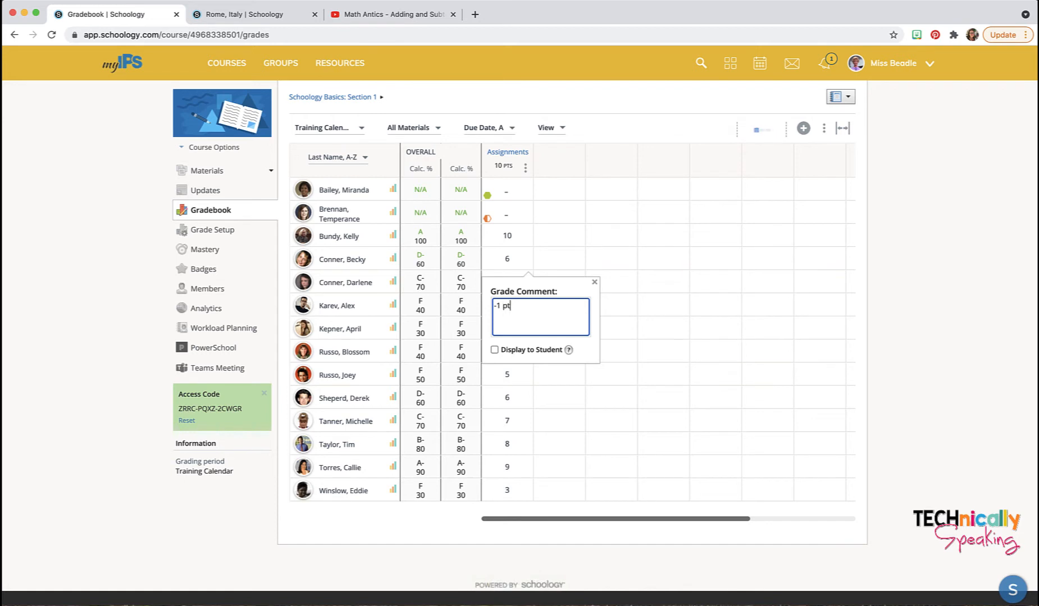
{"action": "type", "text": " for being late"}
{"action": "left_click", "coordinate": [494, 350]}
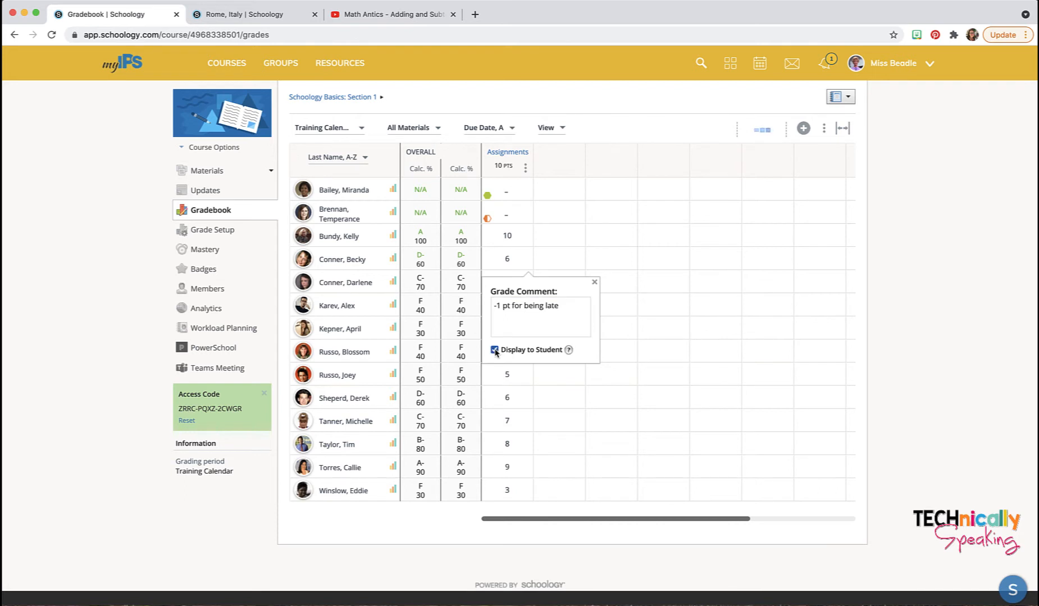
{"action": "left_click", "coordinate": [595, 282]}
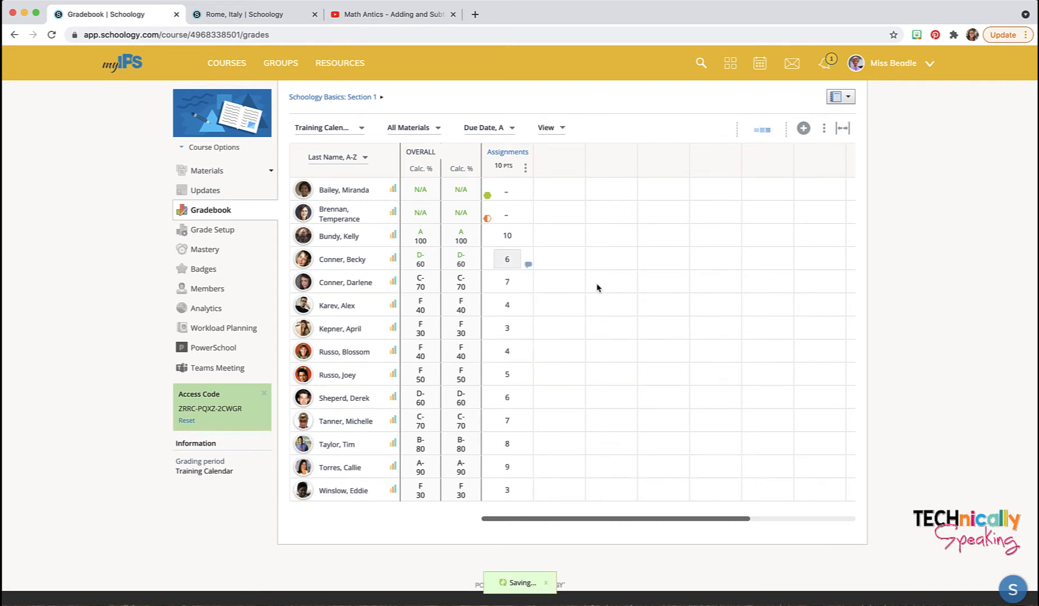
Review the tracked grade revisions of the first student for the Assignments column
{"action": "left_click", "coordinate": [525, 170]}
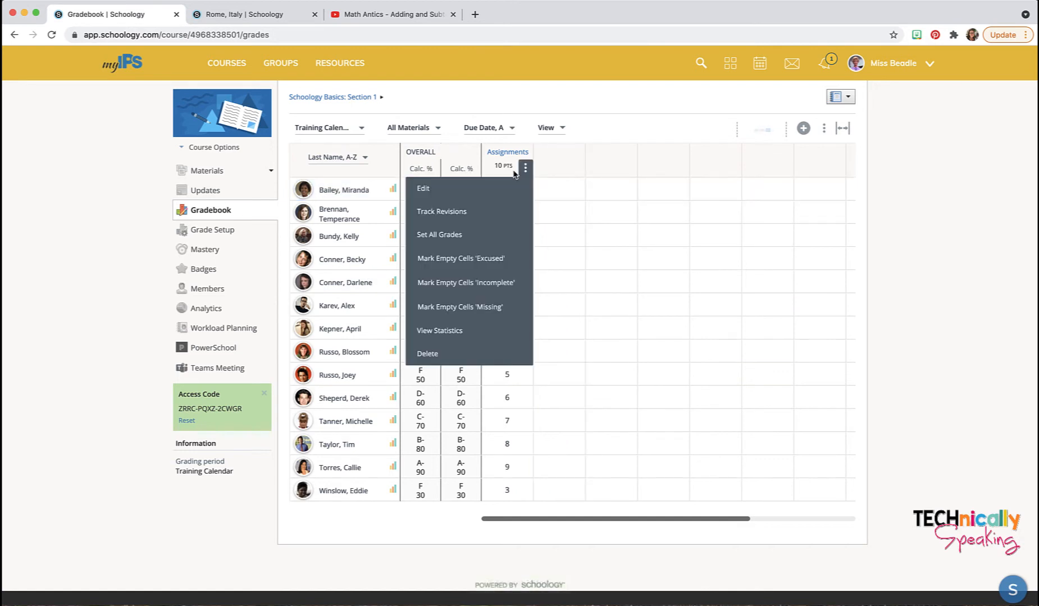
{"action": "left_click", "coordinate": [455, 212]}
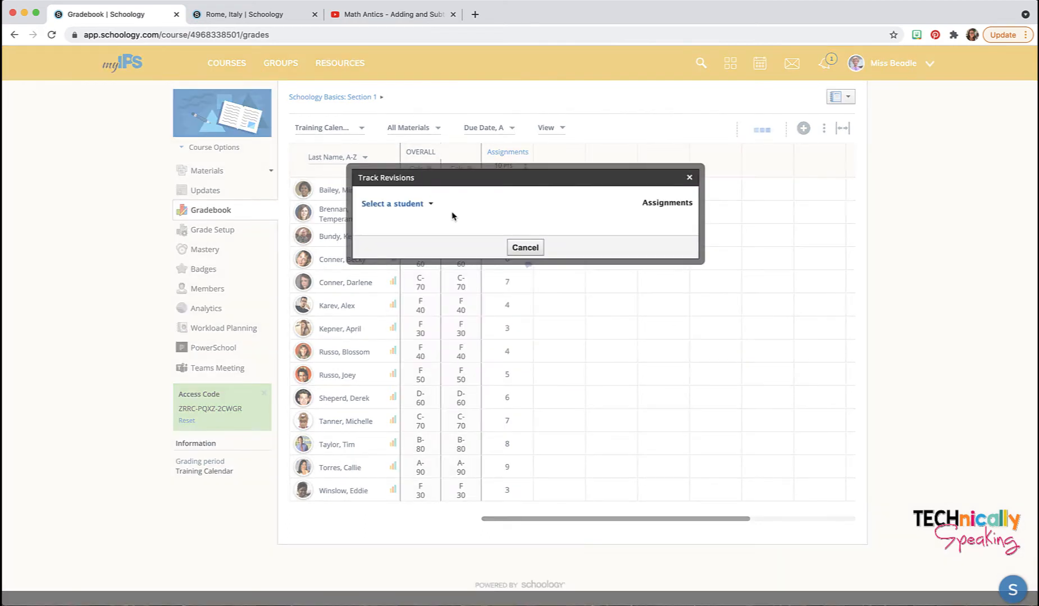
{"action": "left_click", "coordinate": [422, 209]}
{"action": "left_click", "coordinate": [413, 259]}
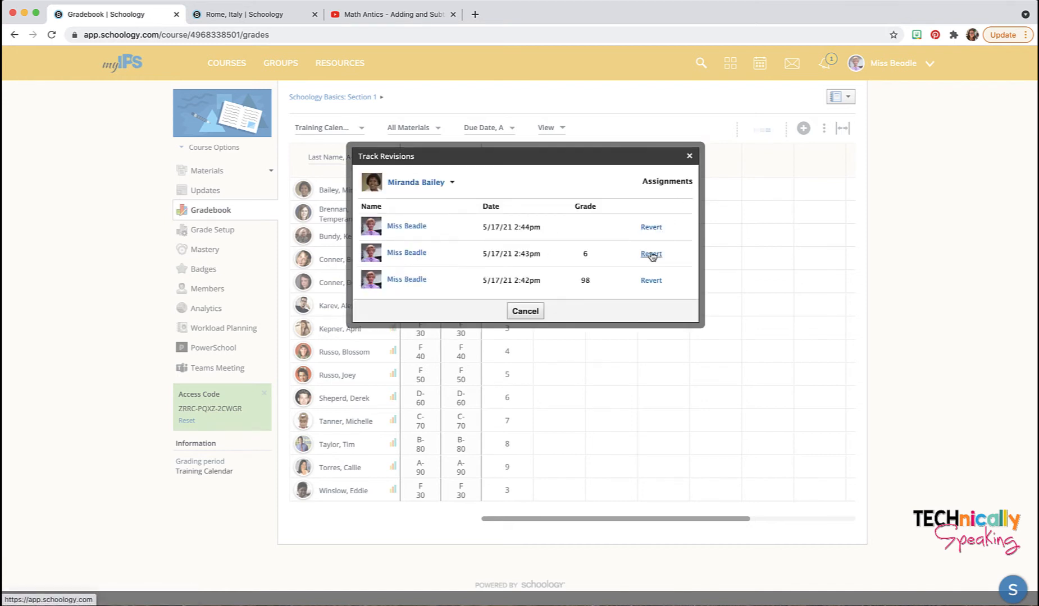
{"action": "left_click", "coordinate": [689, 156]}
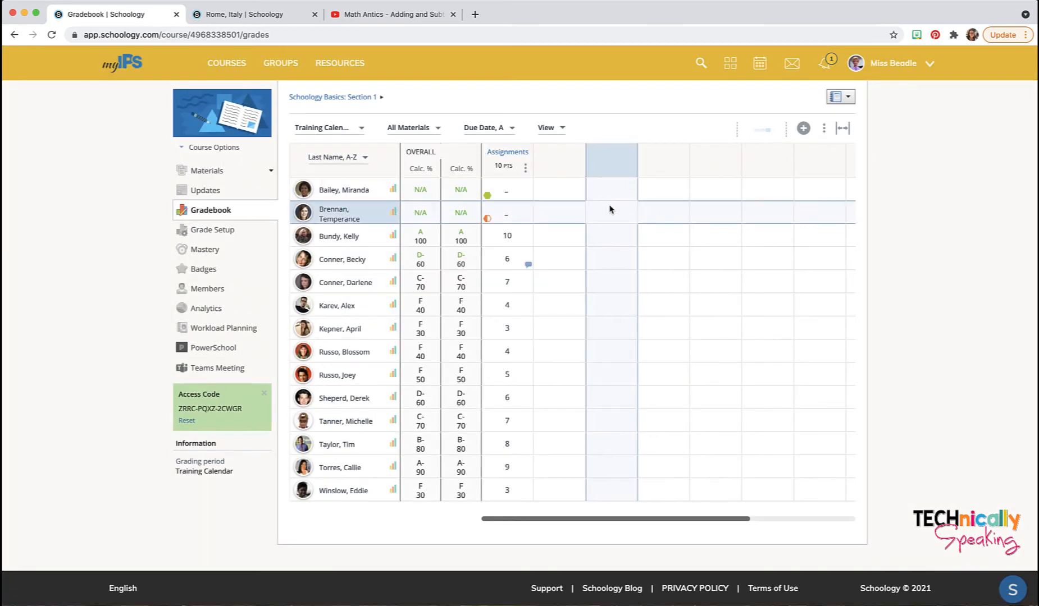
View the grade statistics for the Assignments column and check its remaining column options
{"action": "left_click", "coordinate": [525, 168]}
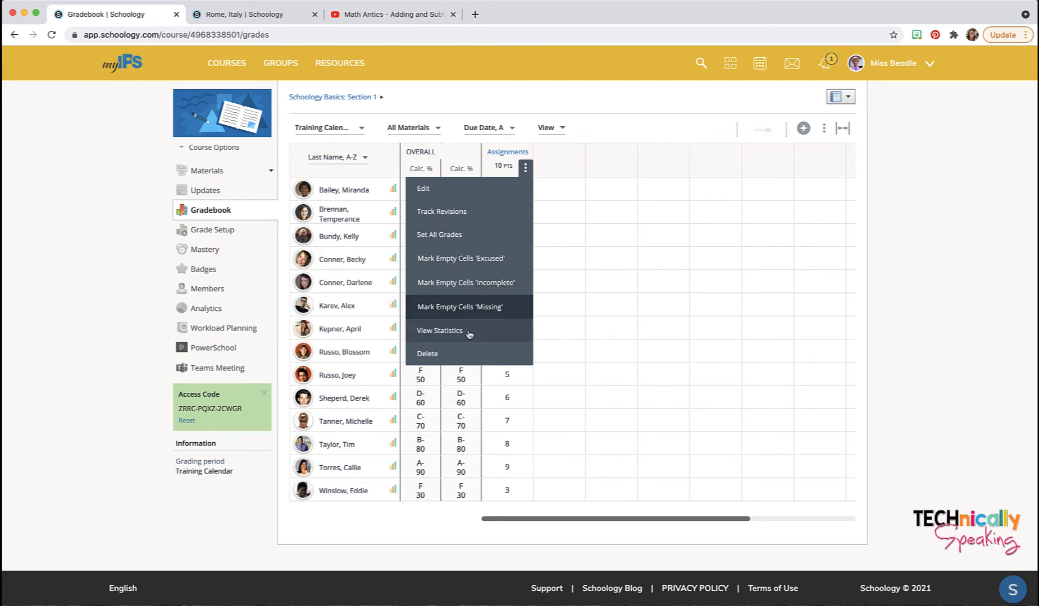
{"action": "left_click", "coordinate": [450, 332]}
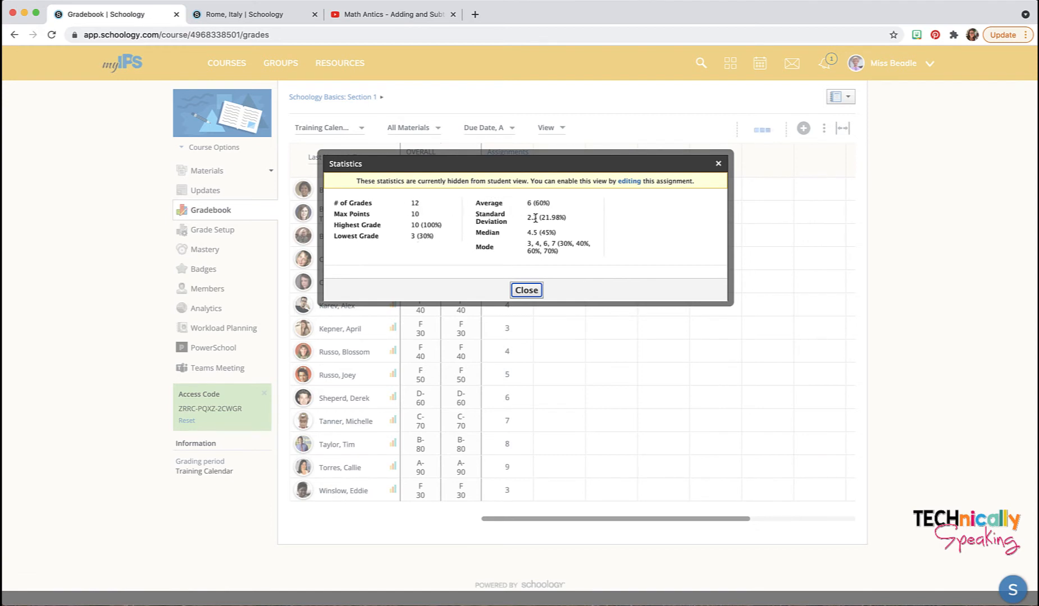
{"action": "left_click", "coordinate": [526, 290]}
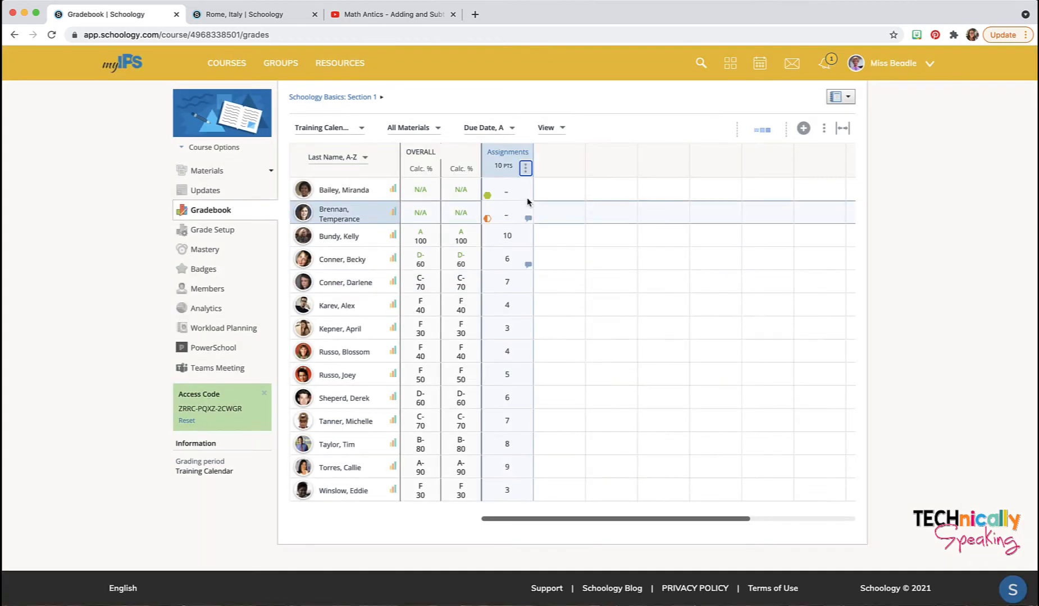
{"action": "left_click", "coordinate": [526, 168]}
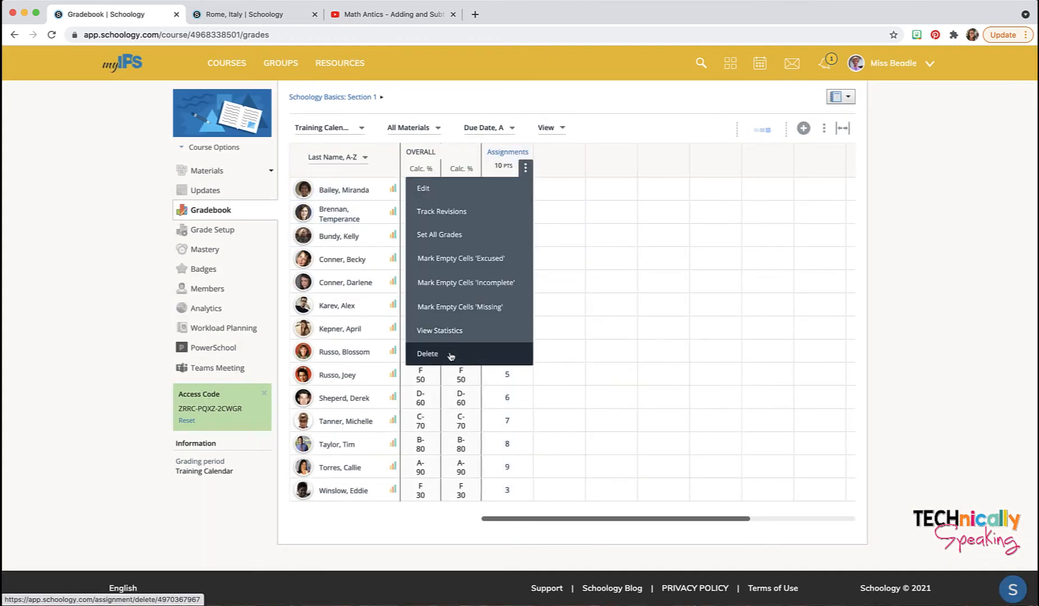
{"action": "left_click", "coordinate": [553, 357]}
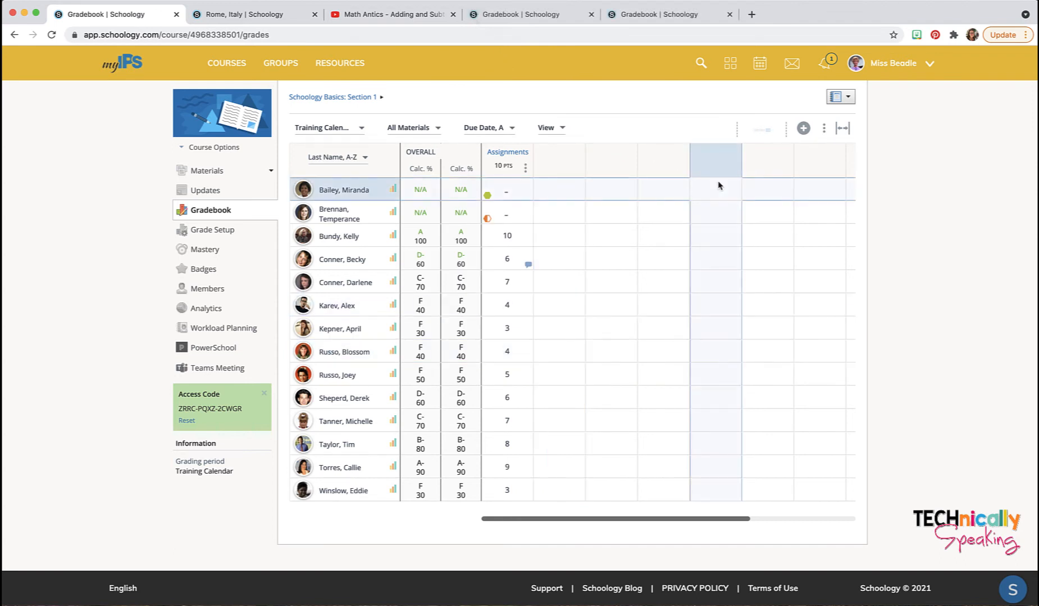
Review the Bulk Edit page and the category choices for the Ancient Greece Summary assignment, and return to the gradebook
{"action": "left_click", "coordinate": [824, 131]}
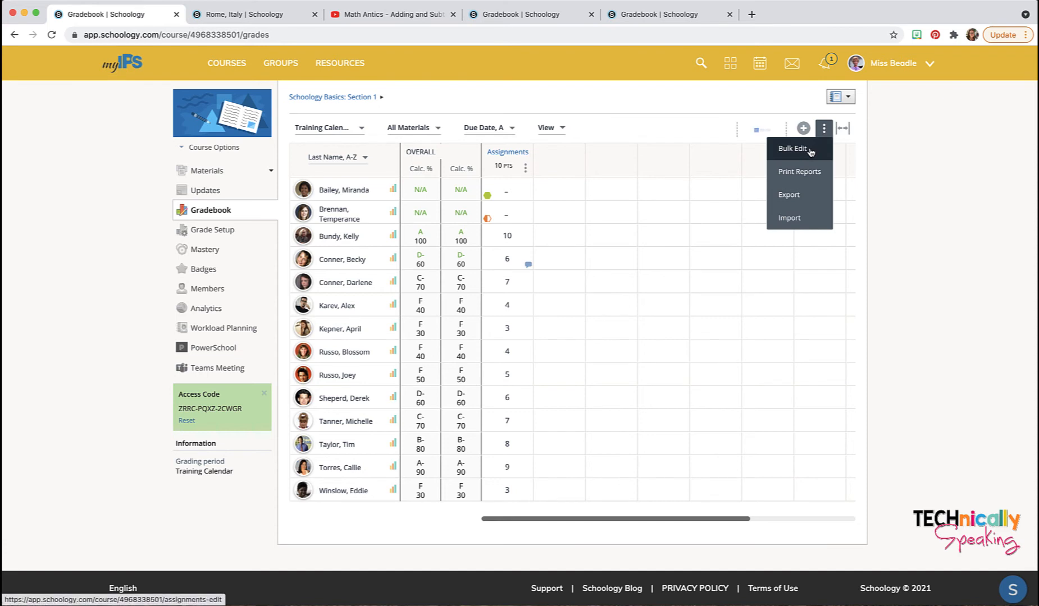
{"action": "left_click", "coordinate": [810, 150]}
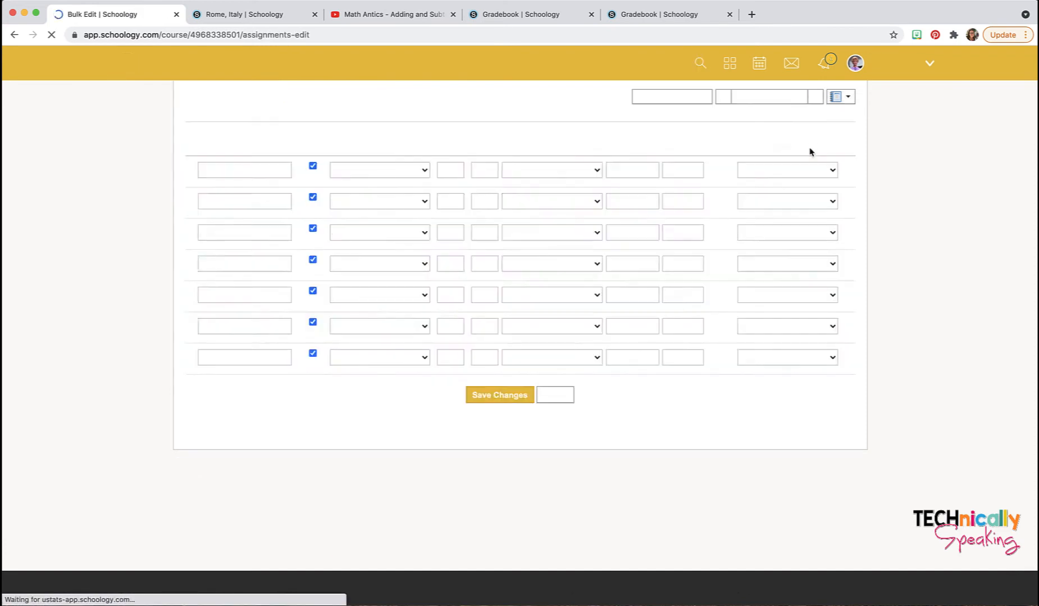
{"action": "left_click", "coordinate": [376, 178]}
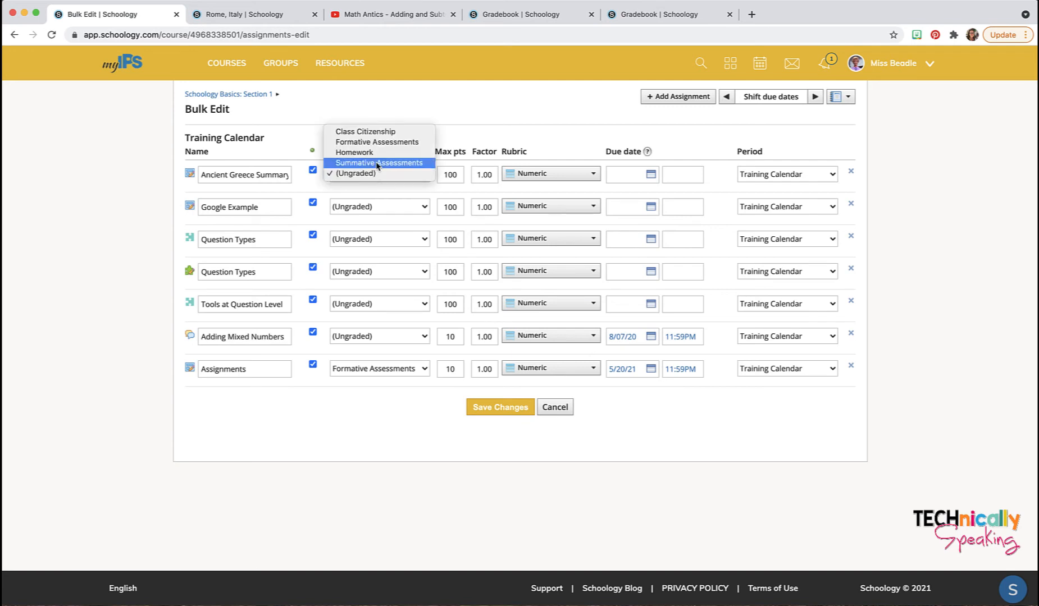
{"action": "left_click", "coordinate": [501, 121]}
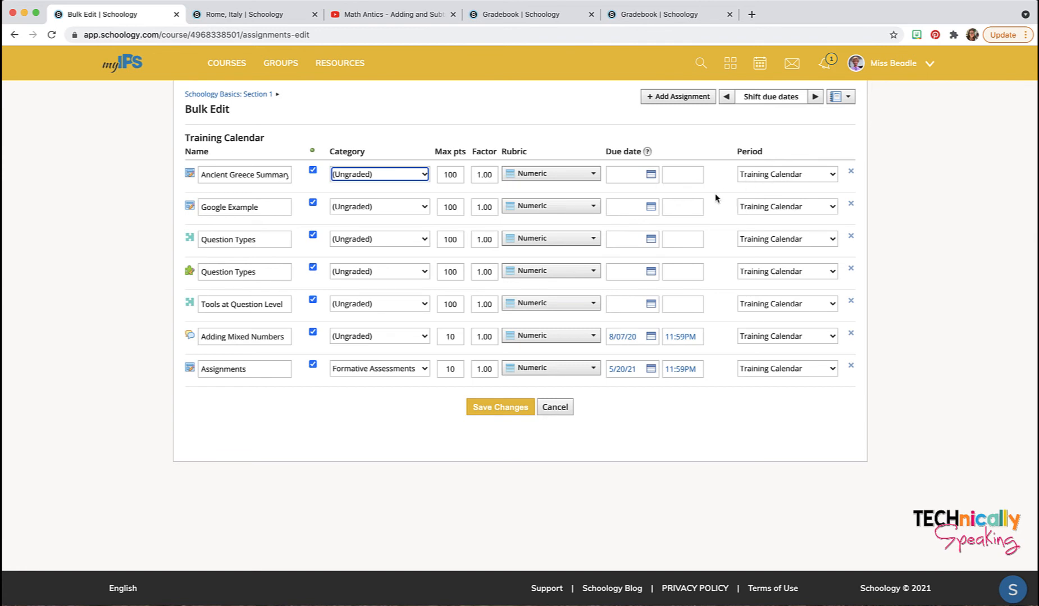
{"action": "left_click", "coordinate": [254, 94]}
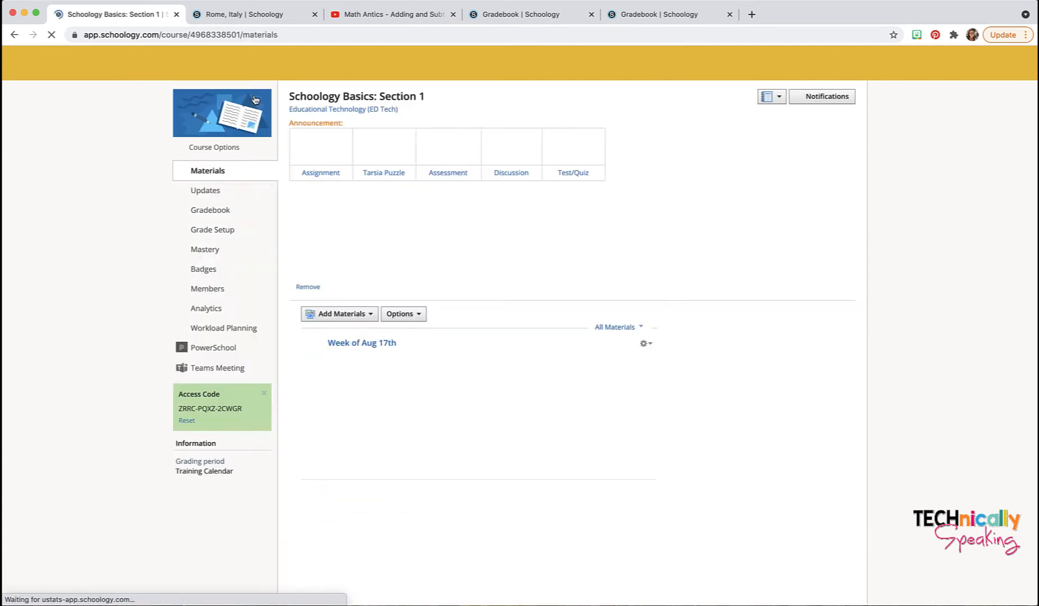
{"action": "left_click", "coordinate": [210, 216]}
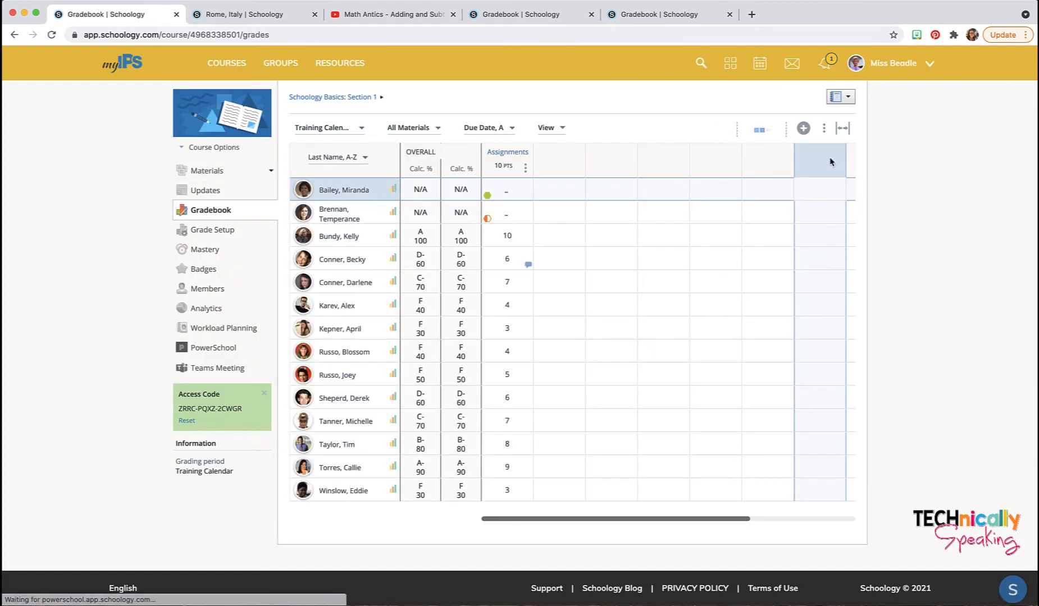
Generate a printable grade report for only the first student in the Training Calendar grading period
{"action": "left_click", "coordinate": [824, 129]}
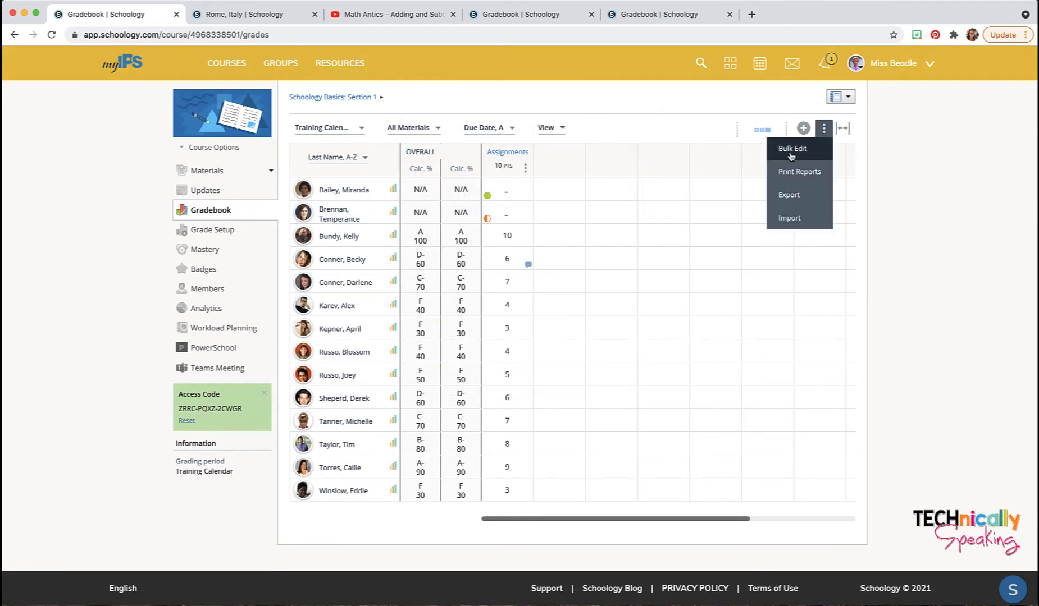
{"action": "left_click", "coordinate": [793, 177]}
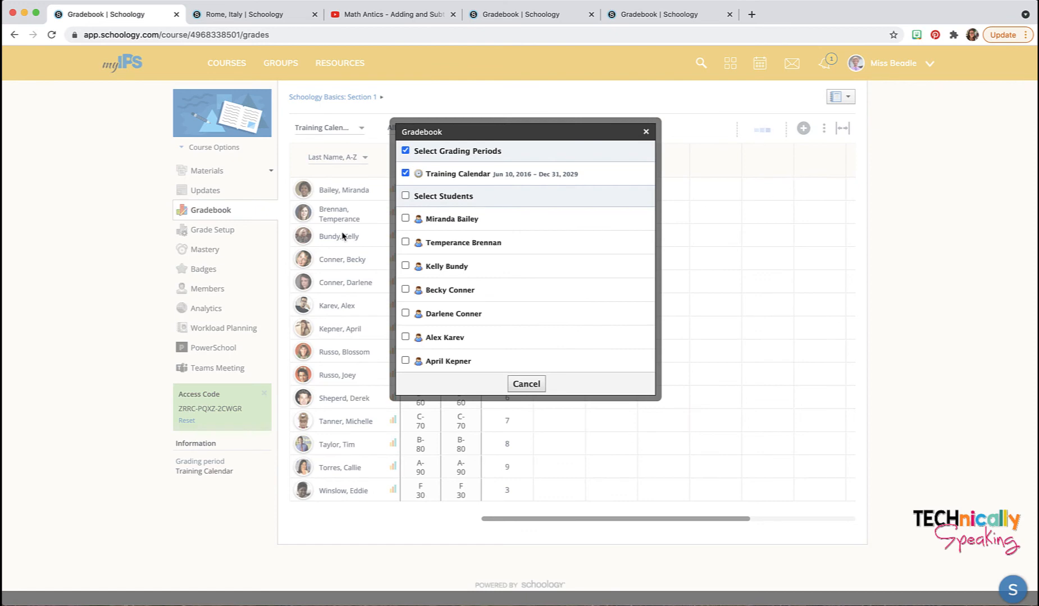
{"action": "left_click", "coordinate": [405, 219]}
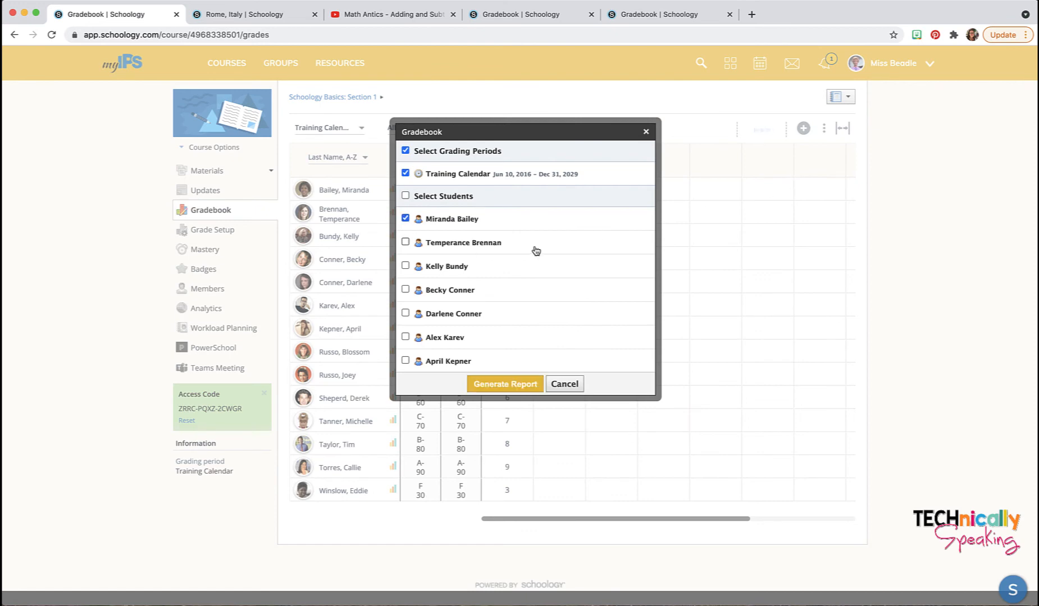
{"action": "left_click", "coordinate": [498, 385]}
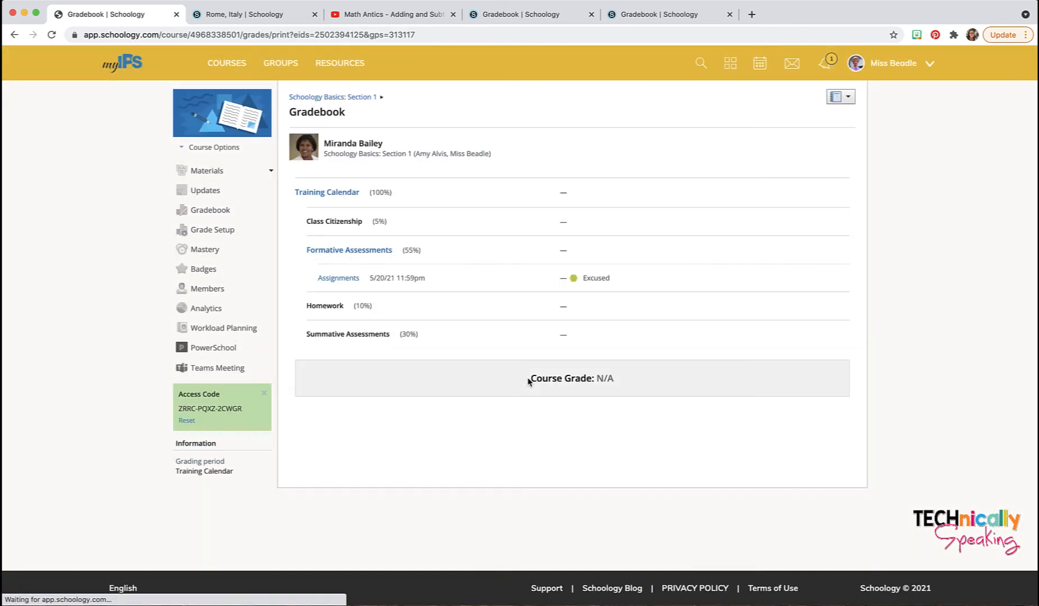
Preview the first student's grade report for printing, cancel the print, and return to the gradebook
{"action": "right_click", "coordinate": [486, 244]}
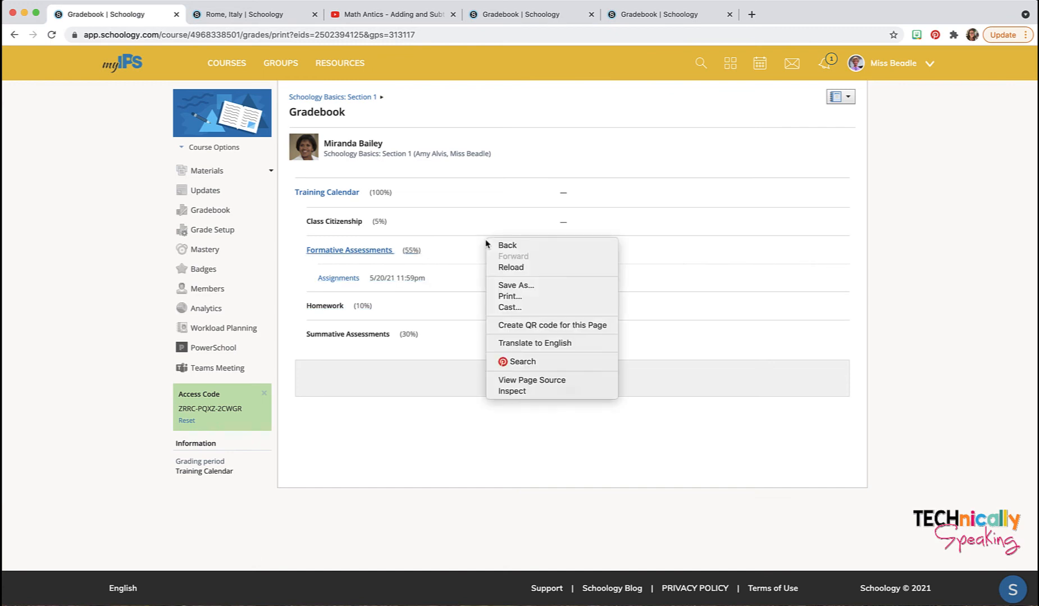
{"action": "left_click", "coordinate": [506, 296]}
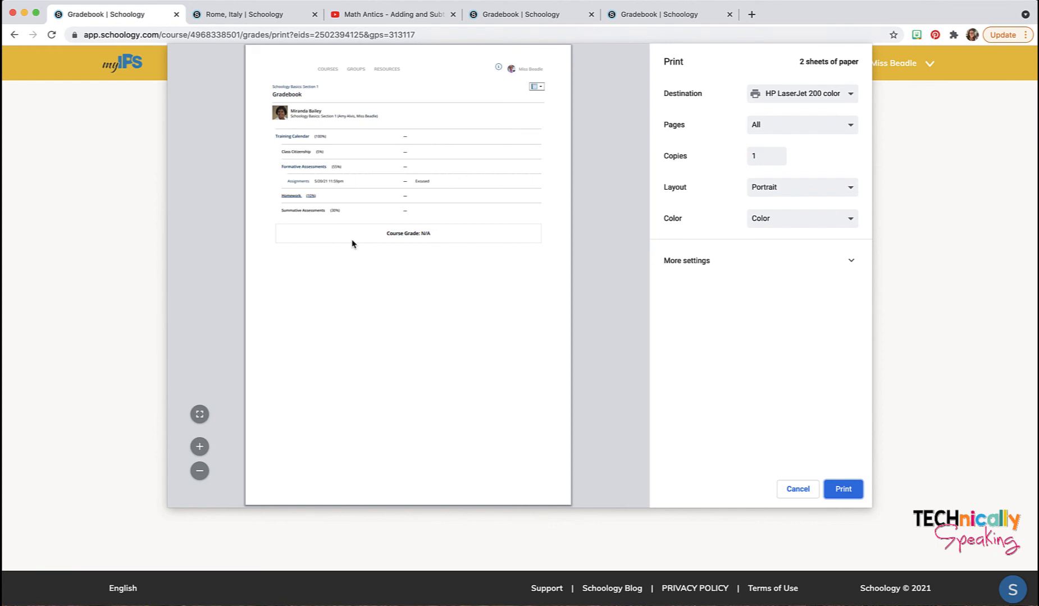
{"action": "left_click", "coordinate": [806, 494]}
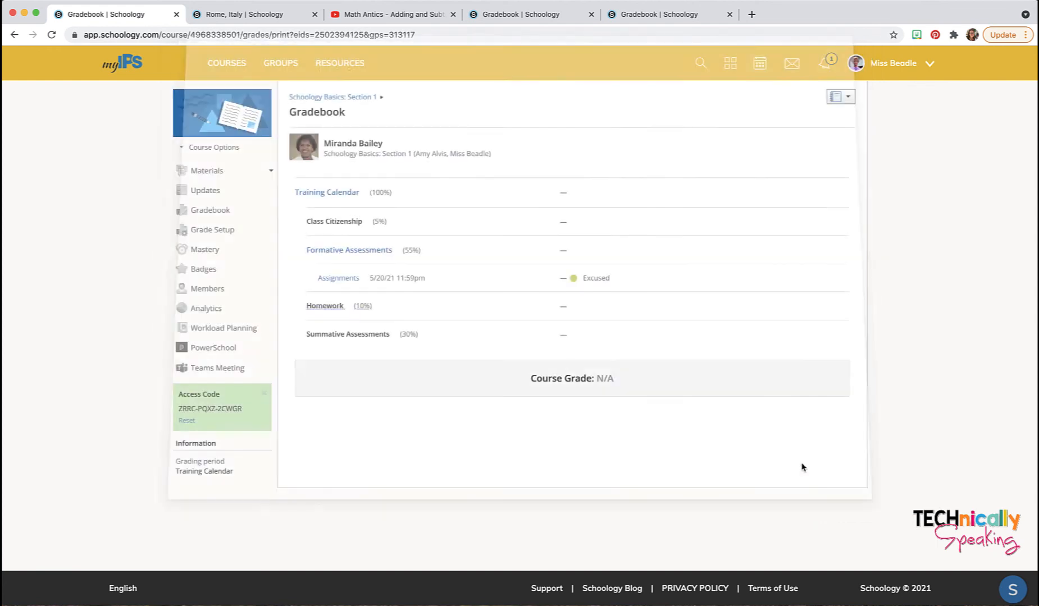
{"action": "left_click", "coordinate": [226, 211]}
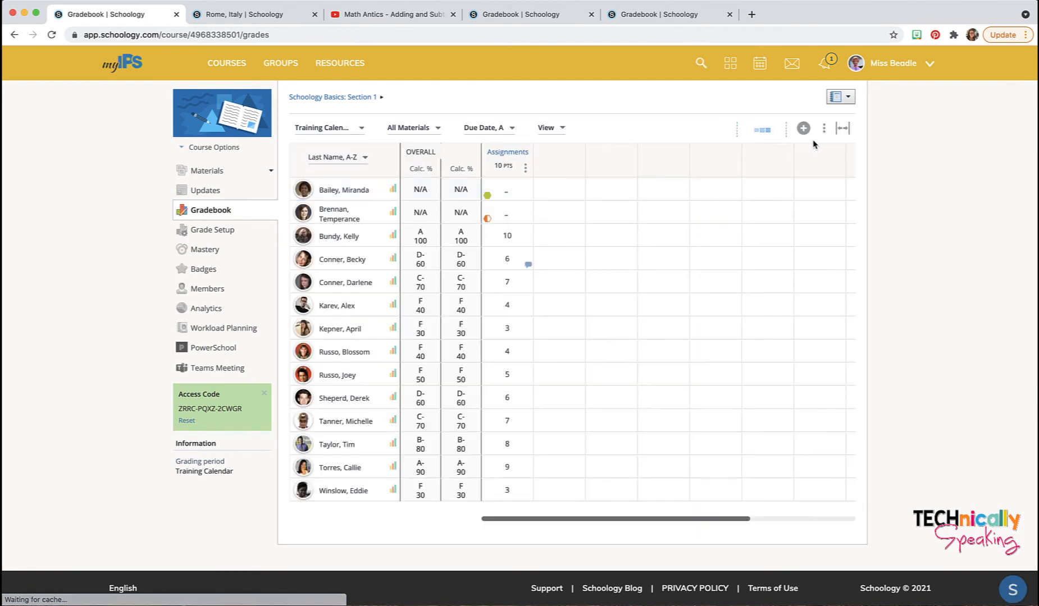
Check the gradebook's export and import options, and expand the gradebook to full width and back
{"action": "left_click", "coordinate": [824, 128]}
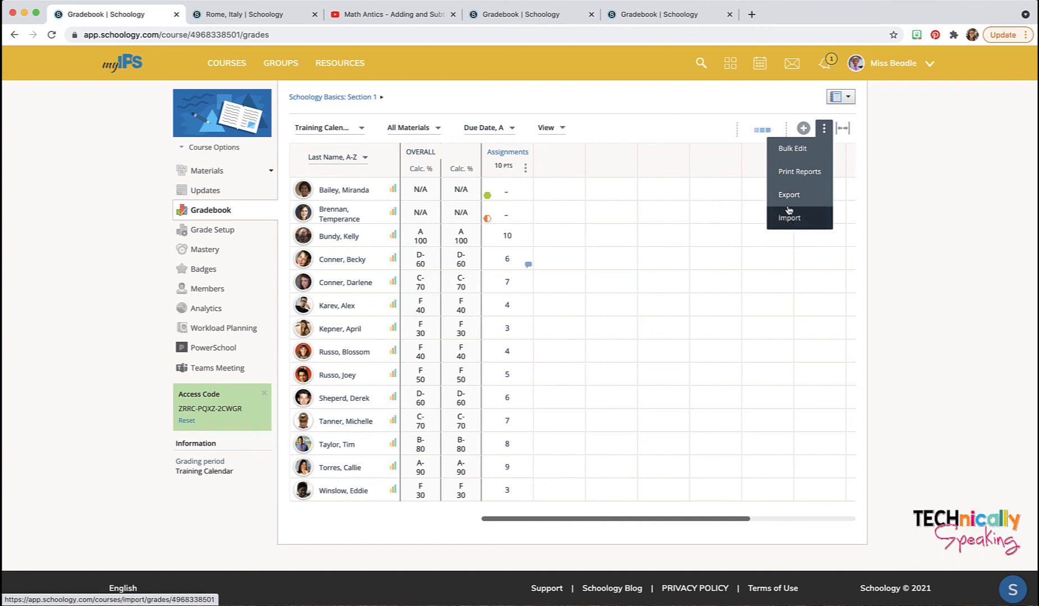
{"action": "left_click", "coordinate": [844, 130]}
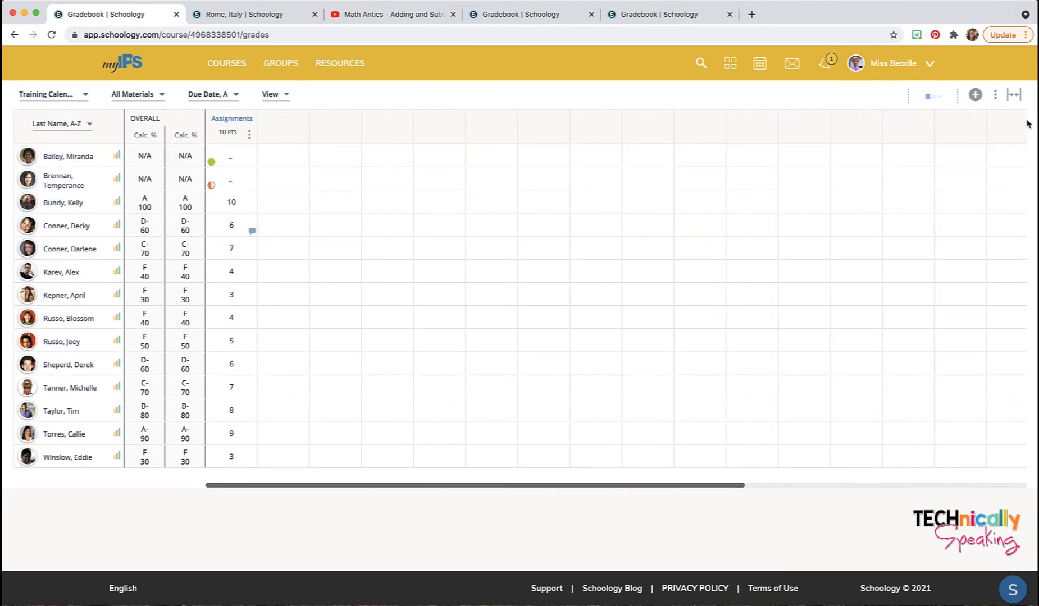
{"action": "left_click", "coordinate": [1014, 95]}
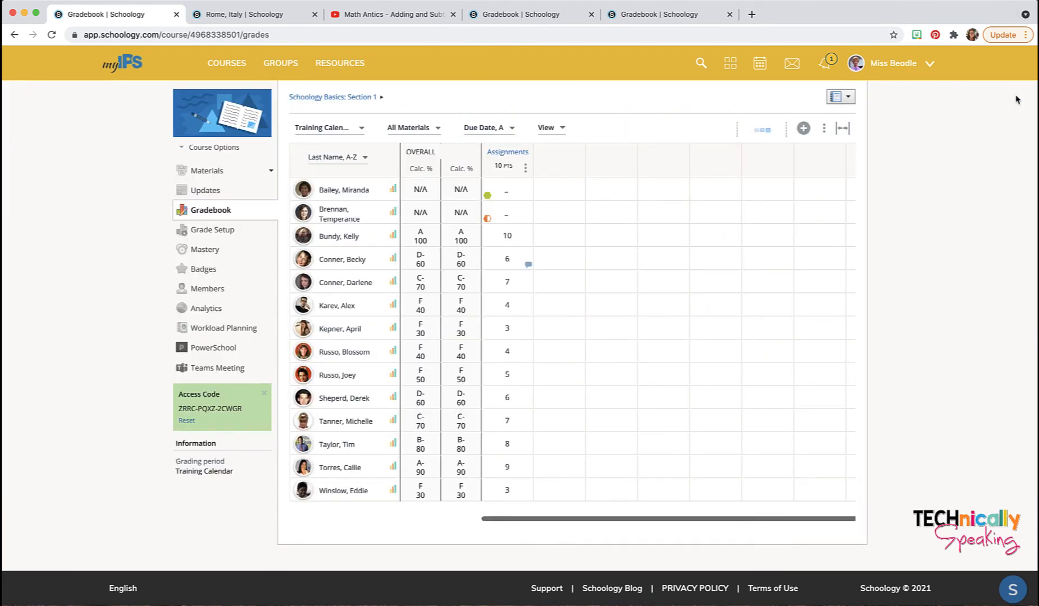
Show the list of course sections whose gradebooks can be switched to
{"action": "left_click", "coordinate": [847, 97]}
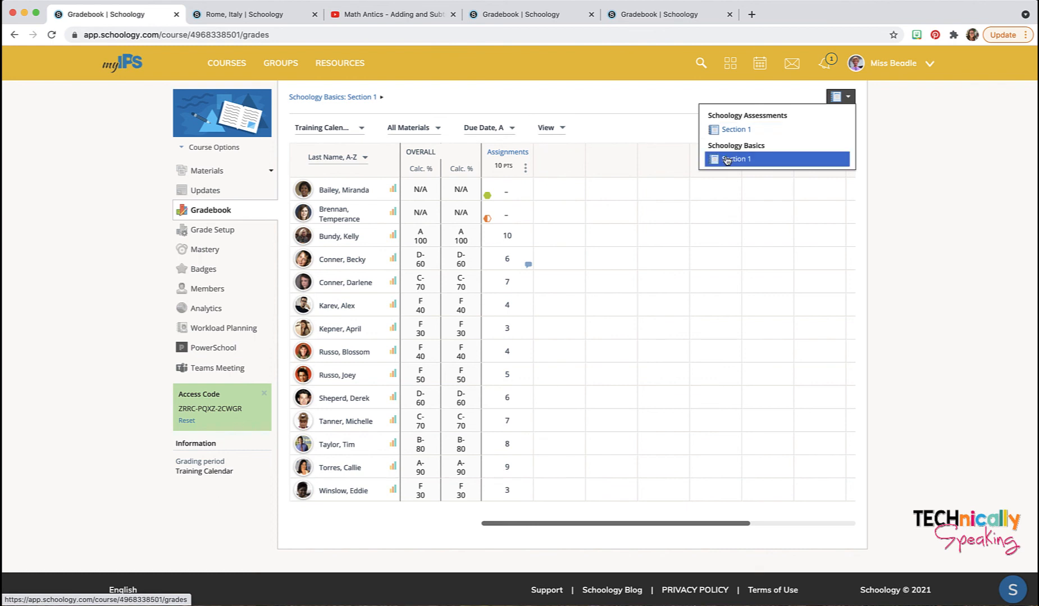